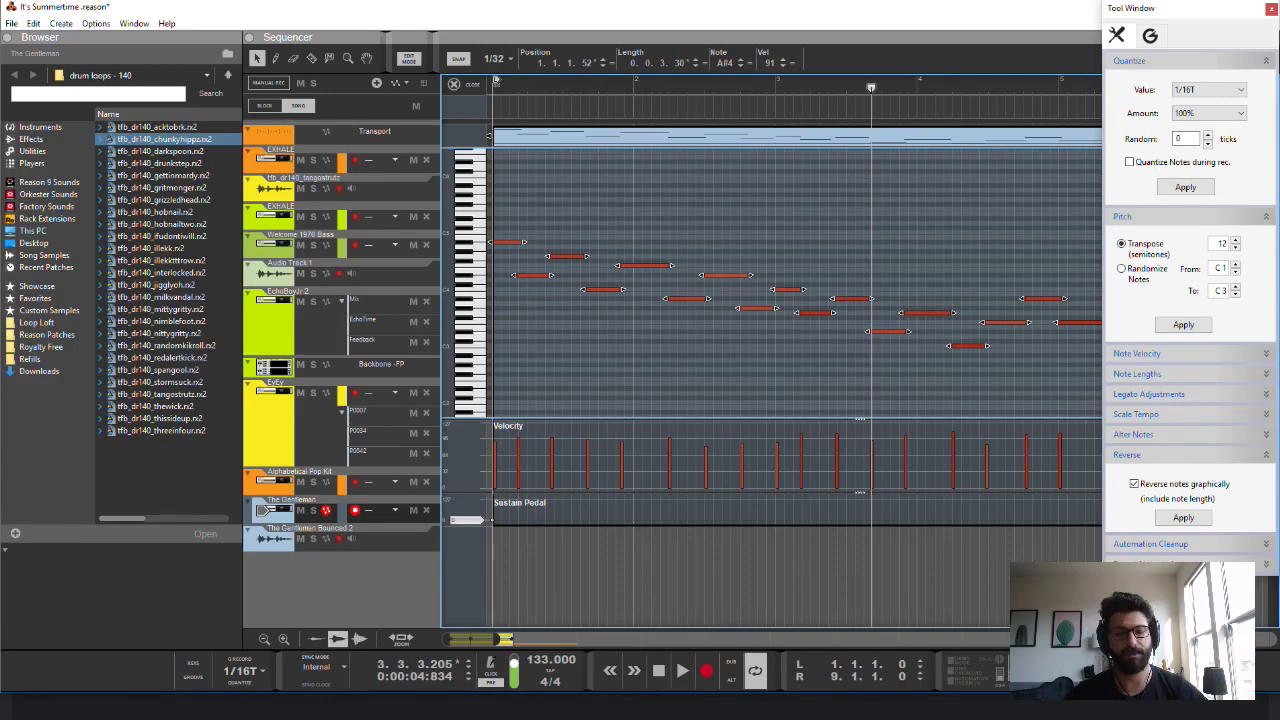
# Step: Switch to the rack and collapse The Gentleman mix channel
pyautogui.press('F6')
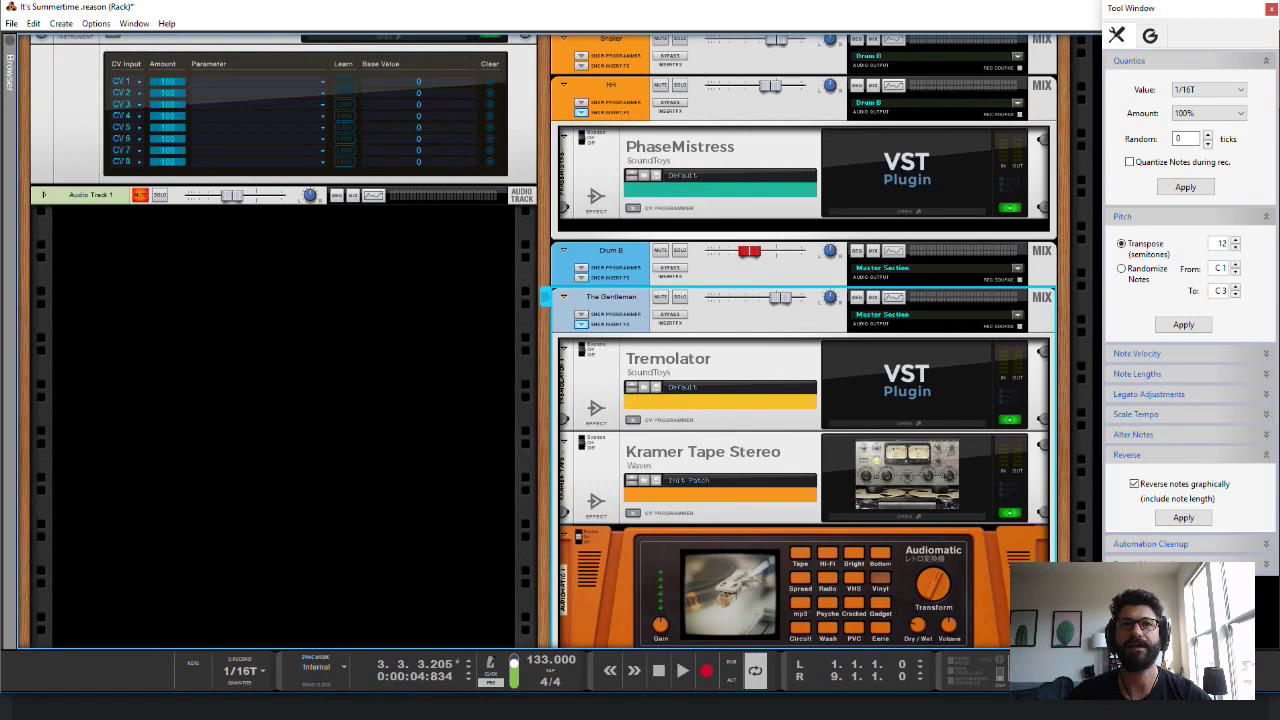
pyautogui.click(564, 297)
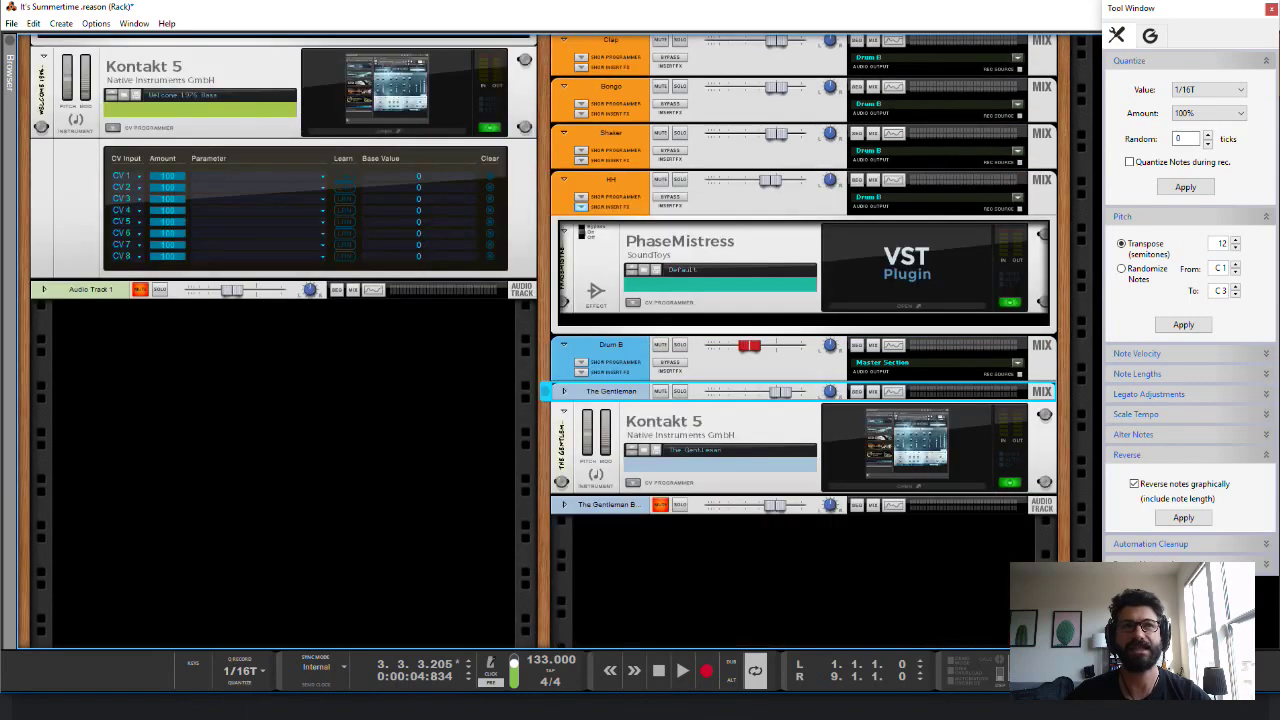
# Step: Bypass the insert effects on the Welcome 1976 Bass channel and solo it
pyautogui.scroll(5, 564, 297)
pyautogui.scroll(4, 544, 340)
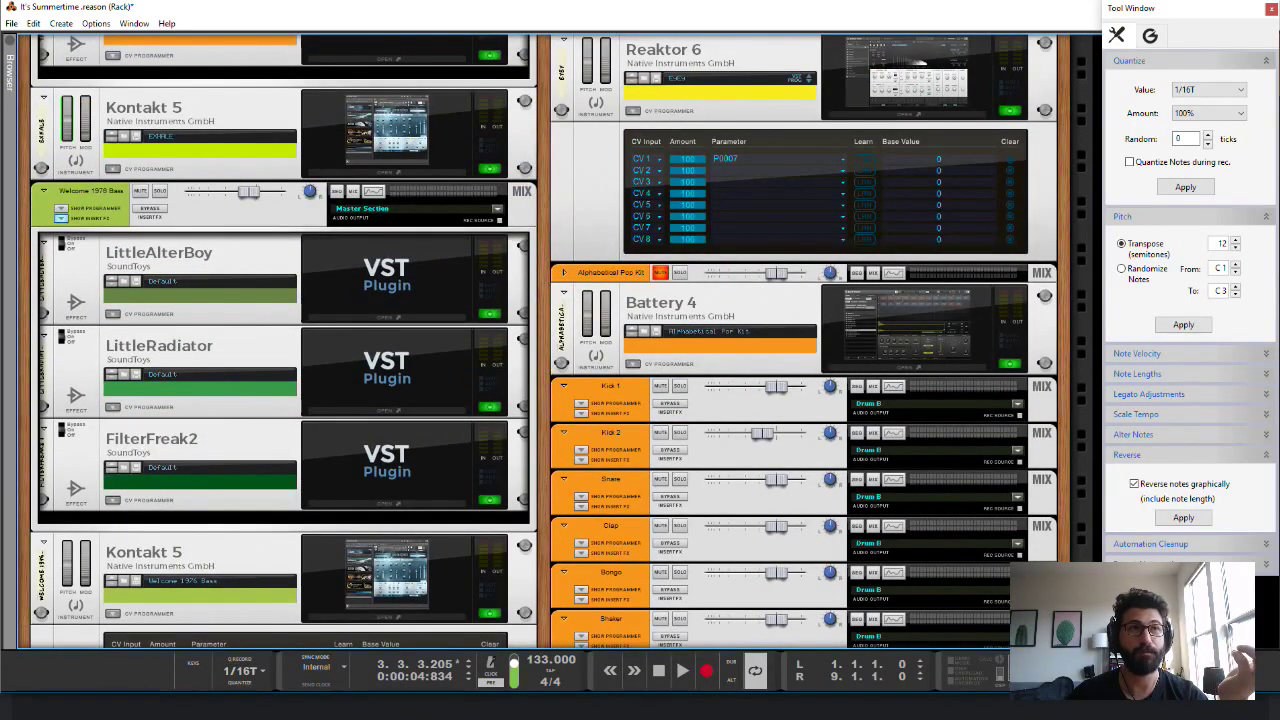
pyautogui.click(150, 208)
pyautogui.click(160, 191)
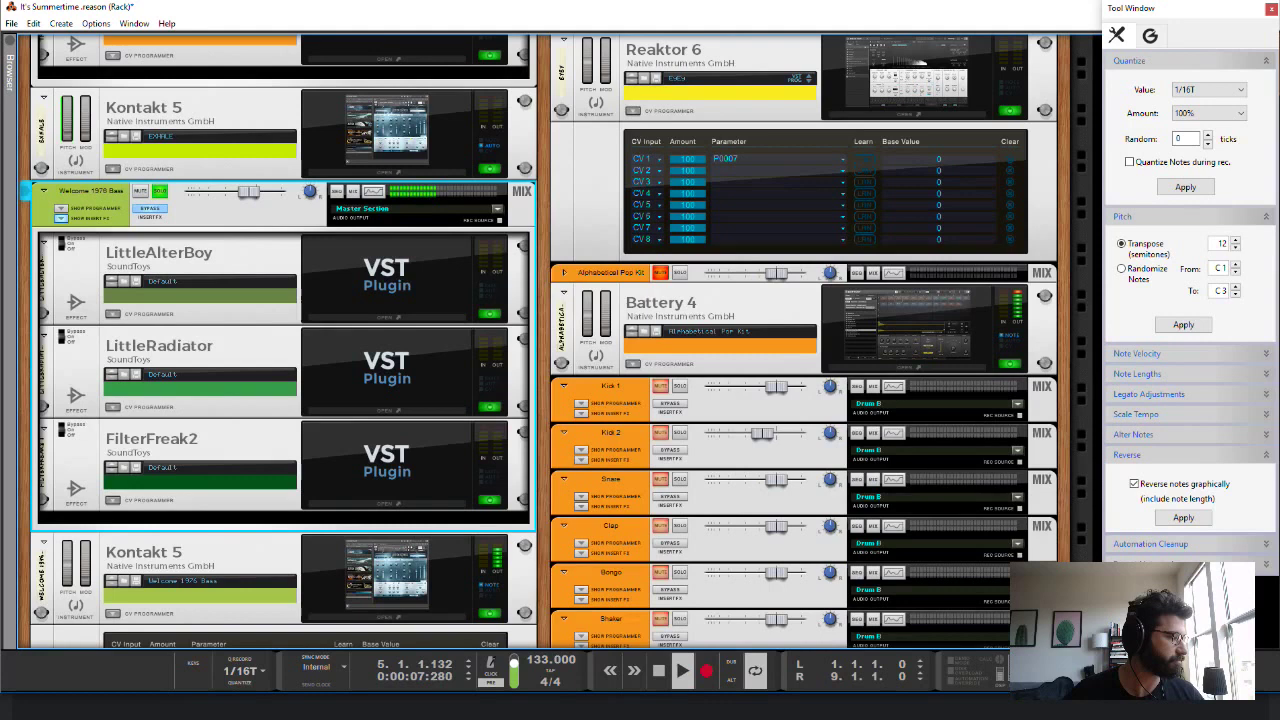
pyautogui.moveTo(280, 191)
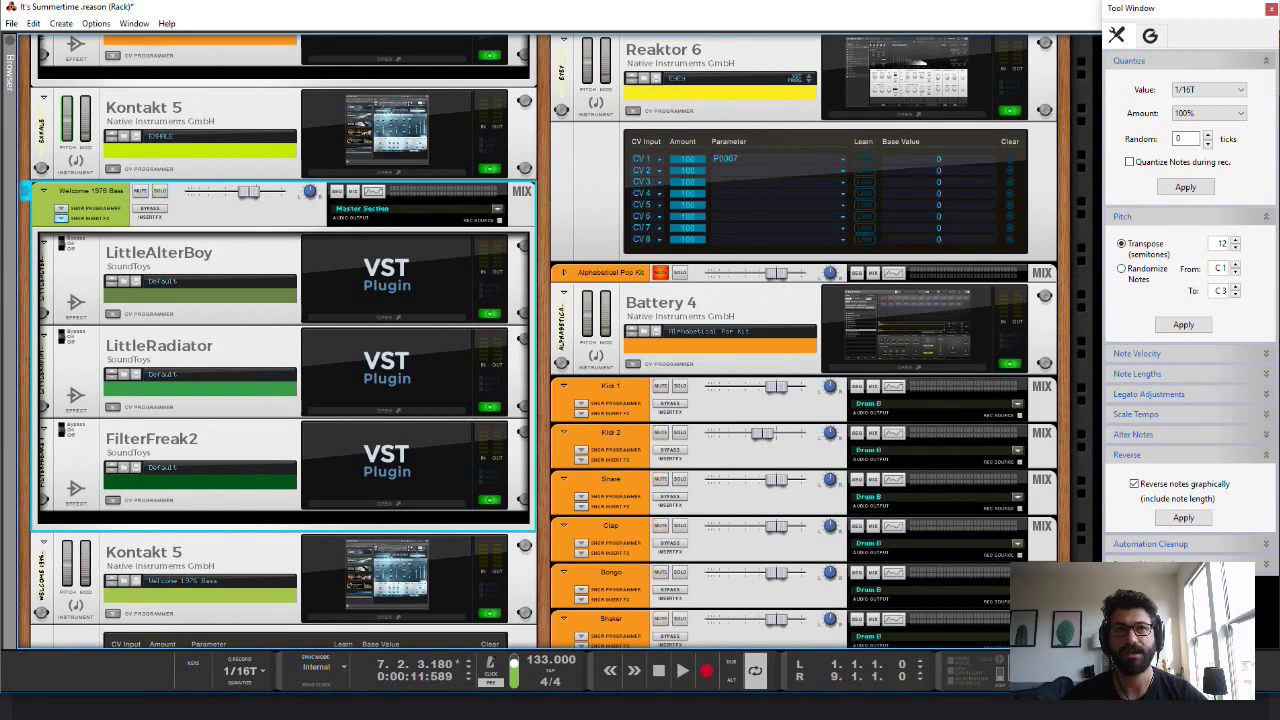
# Step: Play the full mix with the Welcome 1976 Bass insert effects active and bypass them for comparison
pyautogui.press('space')
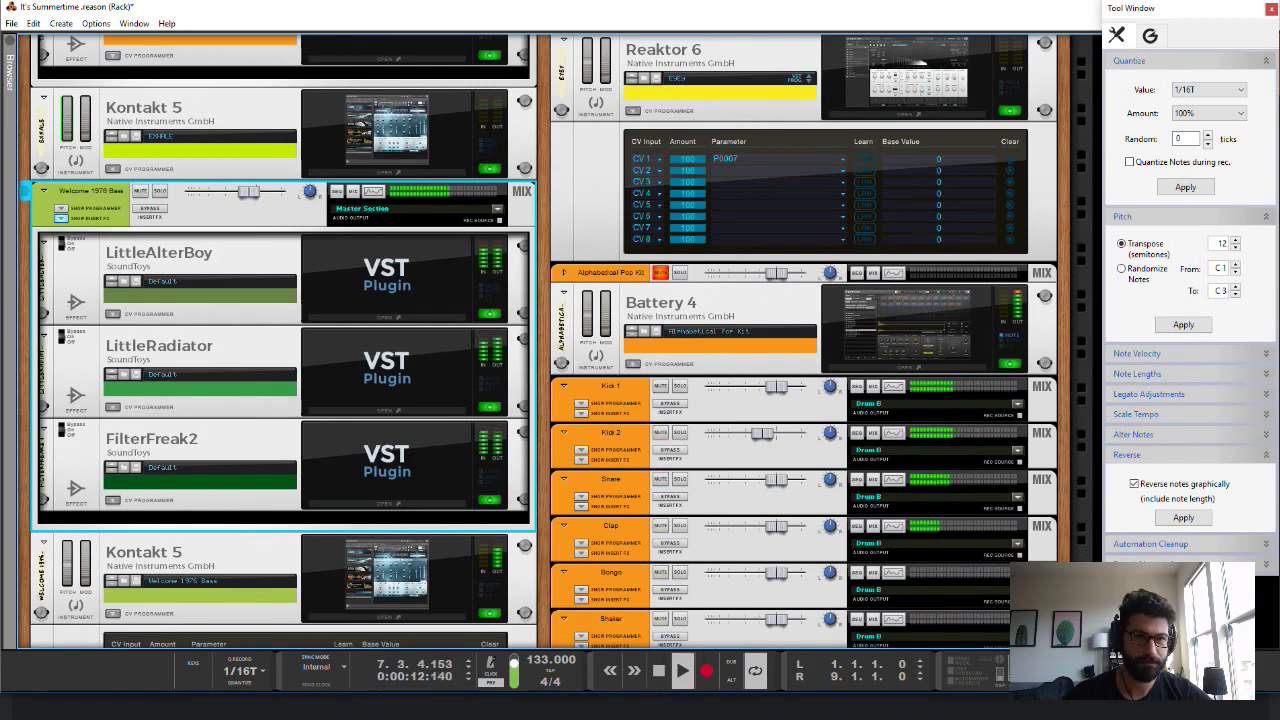
pyautogui.doubleClick(658, 671)
pyautogui.press('space')
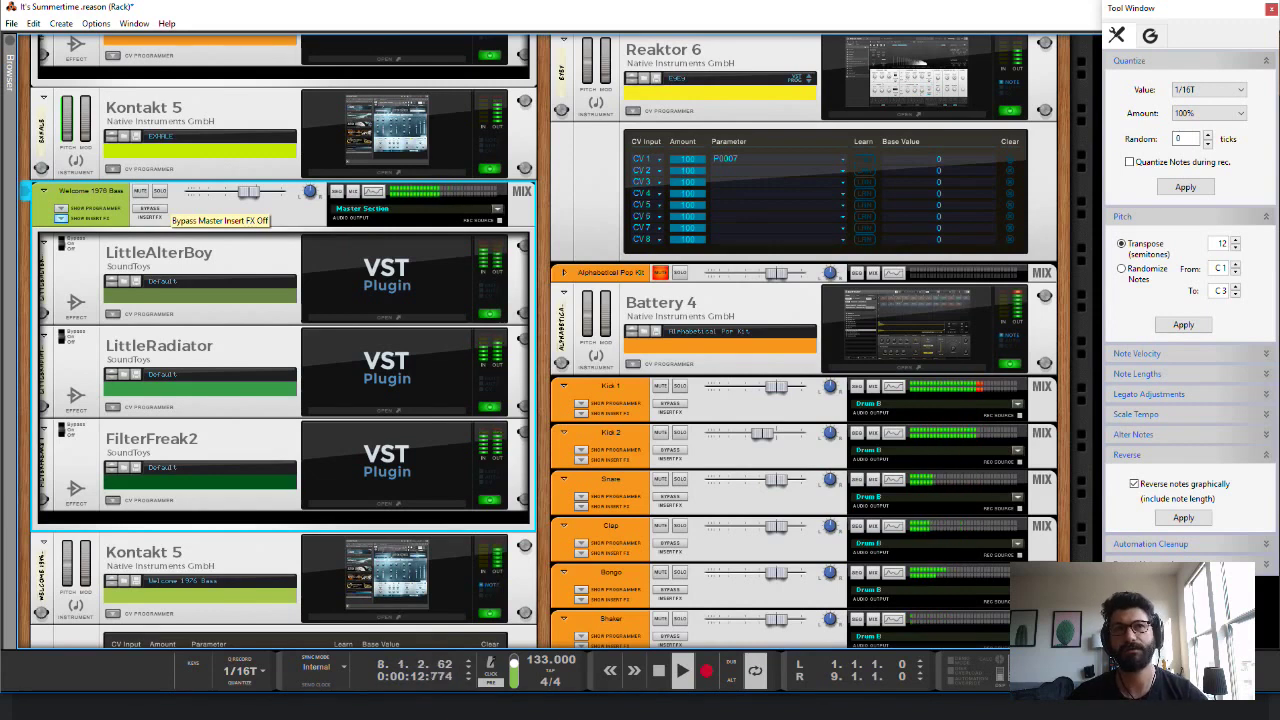
pyautogui.click(150, 208)
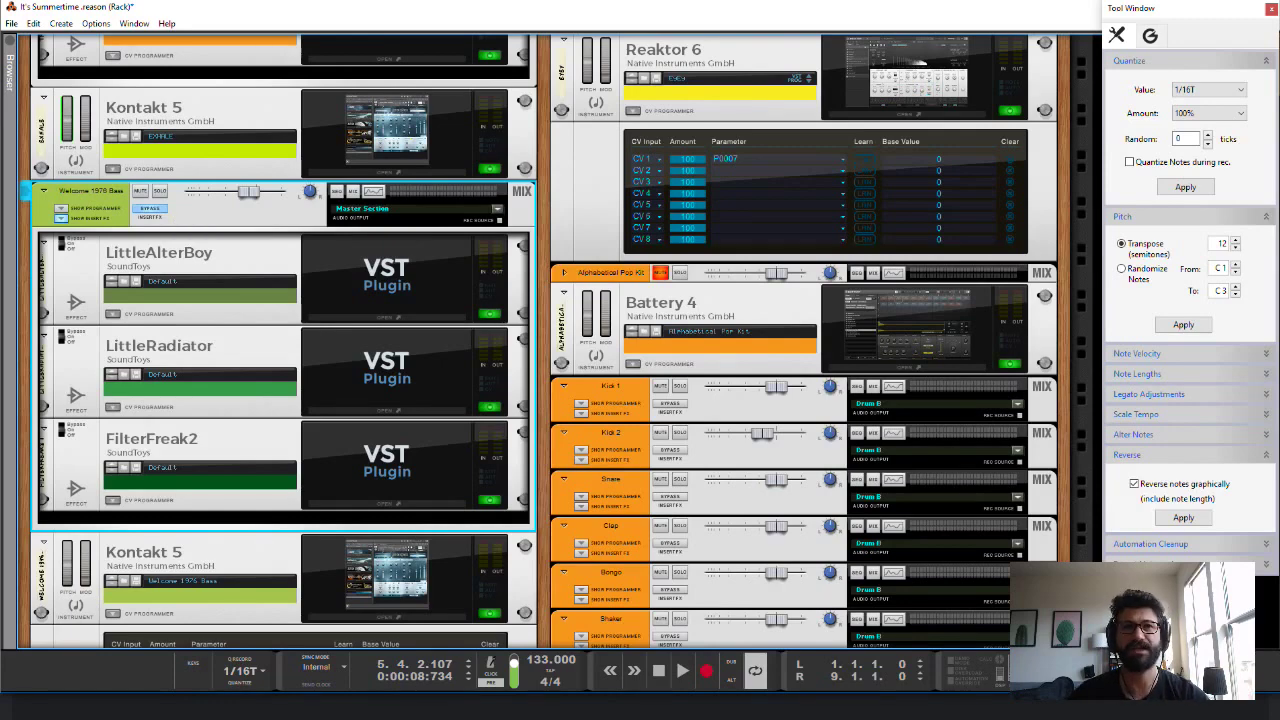
# Step: Hide the CV programmer of the Welcome 1976 Bass Kontakt 5 and open its instrument window
pyautogui.scroll(-3, 544, 340)
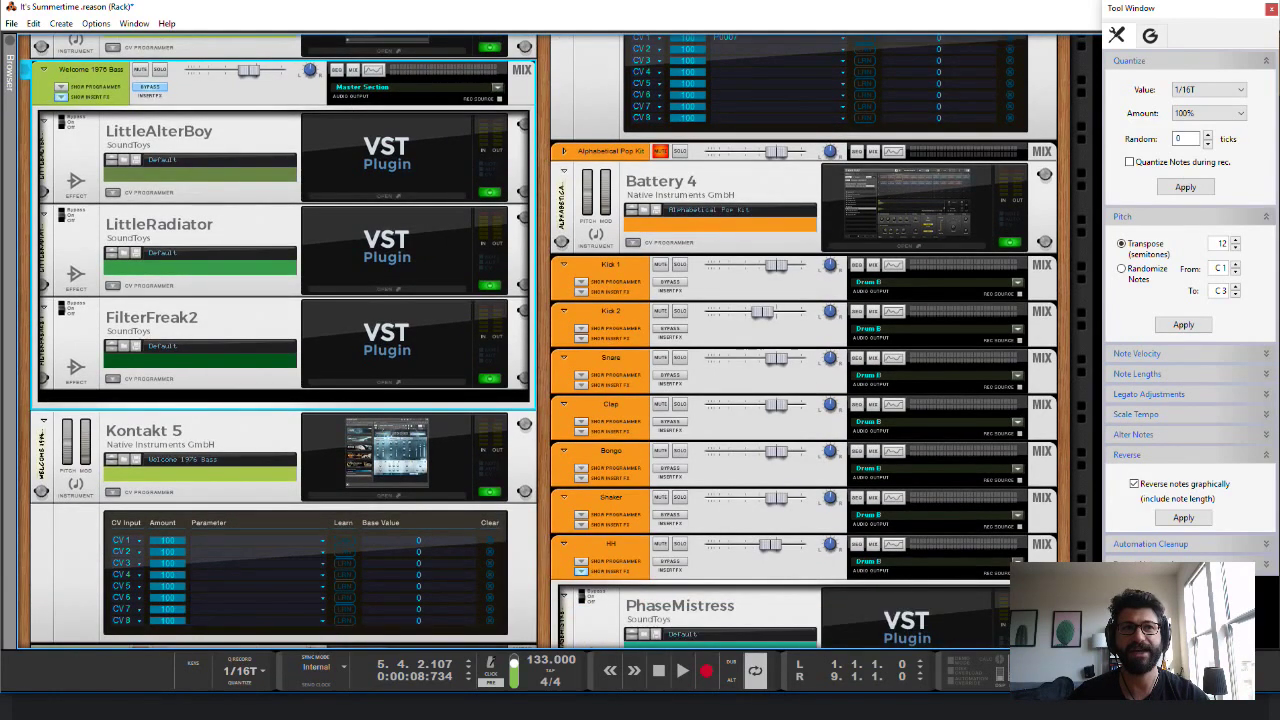
pyautogui.click(113, 492)
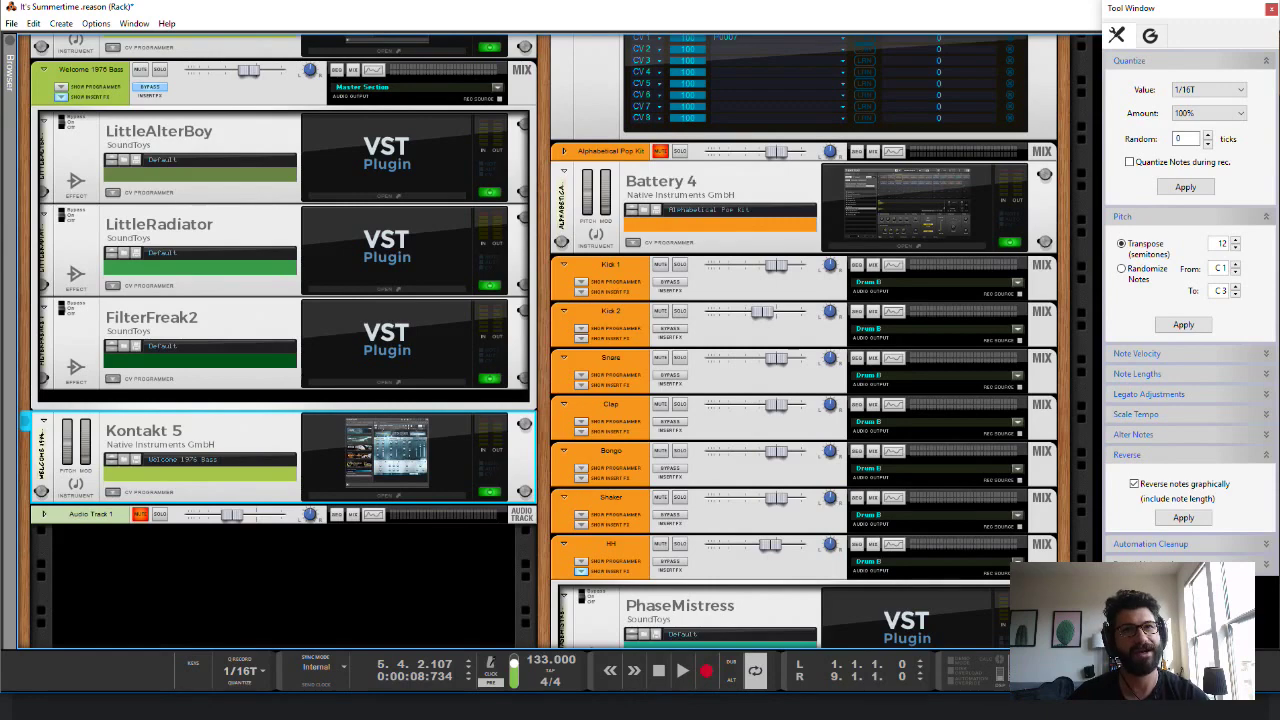
pyautogui.click(386, 494)
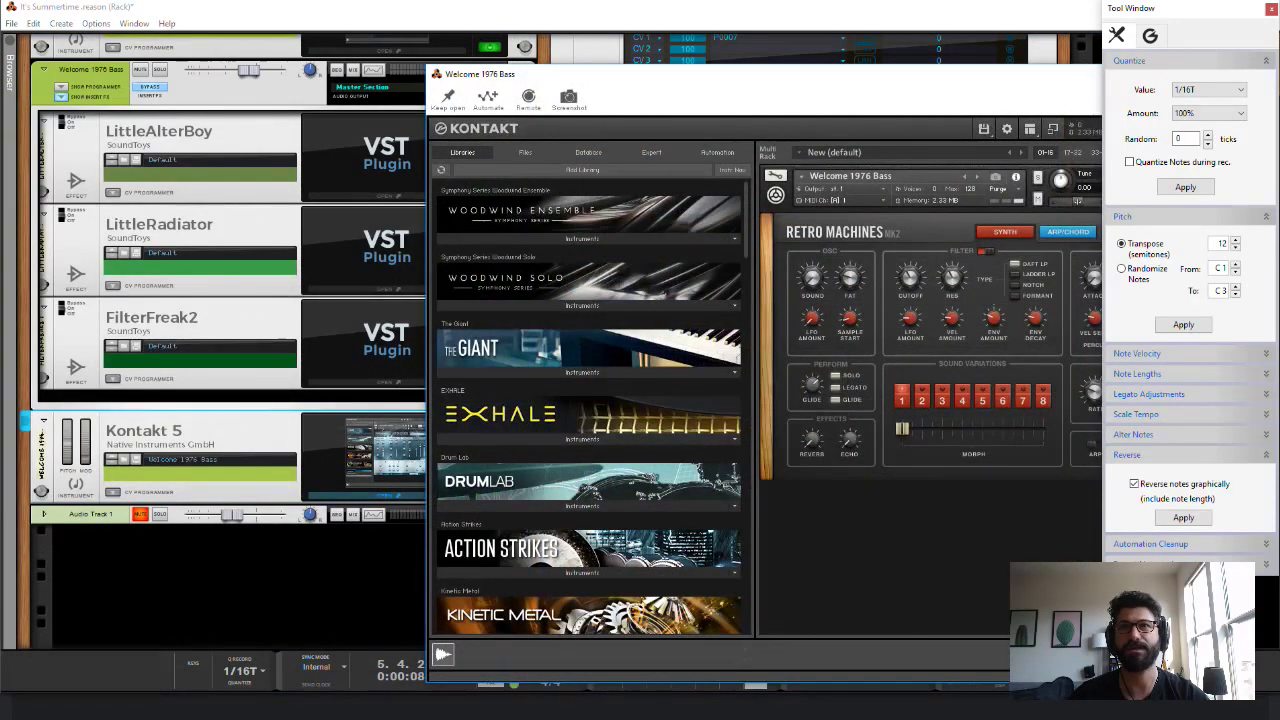
# Step: Close the Tool Window and the Welcome 1976 Bass Kontakt window
pyautogui.click(1271, 8)
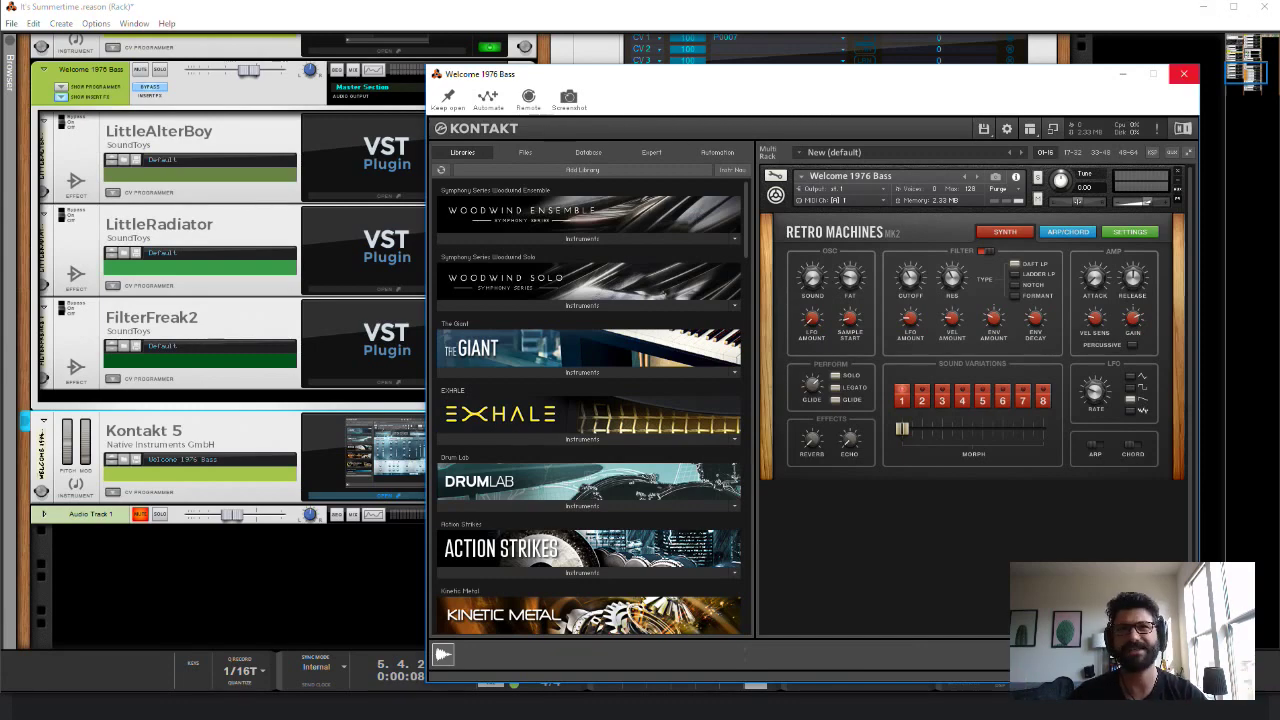
pyautogui.click(1183, 74)
# Step: Reactivate the insert effects on the Welcome 1976 Bass channel
pyautogui.scroll(3, 540, 340)
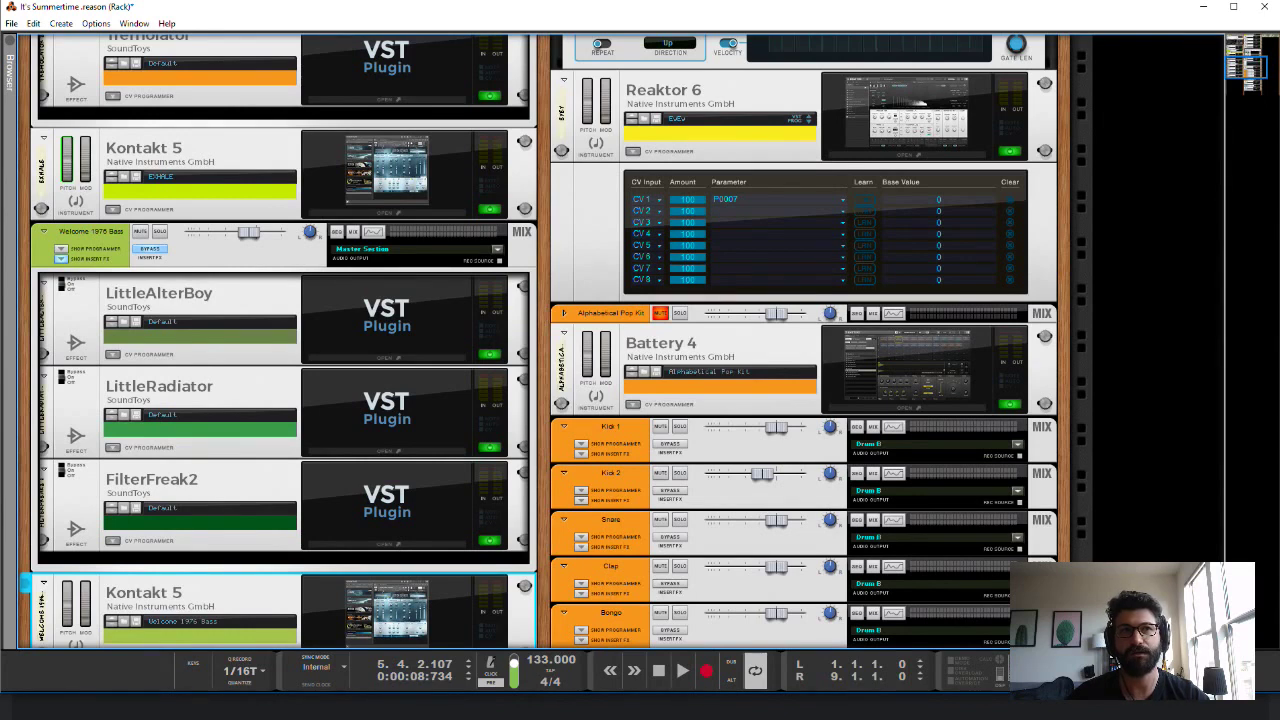
pyautogui.click(152, 248)
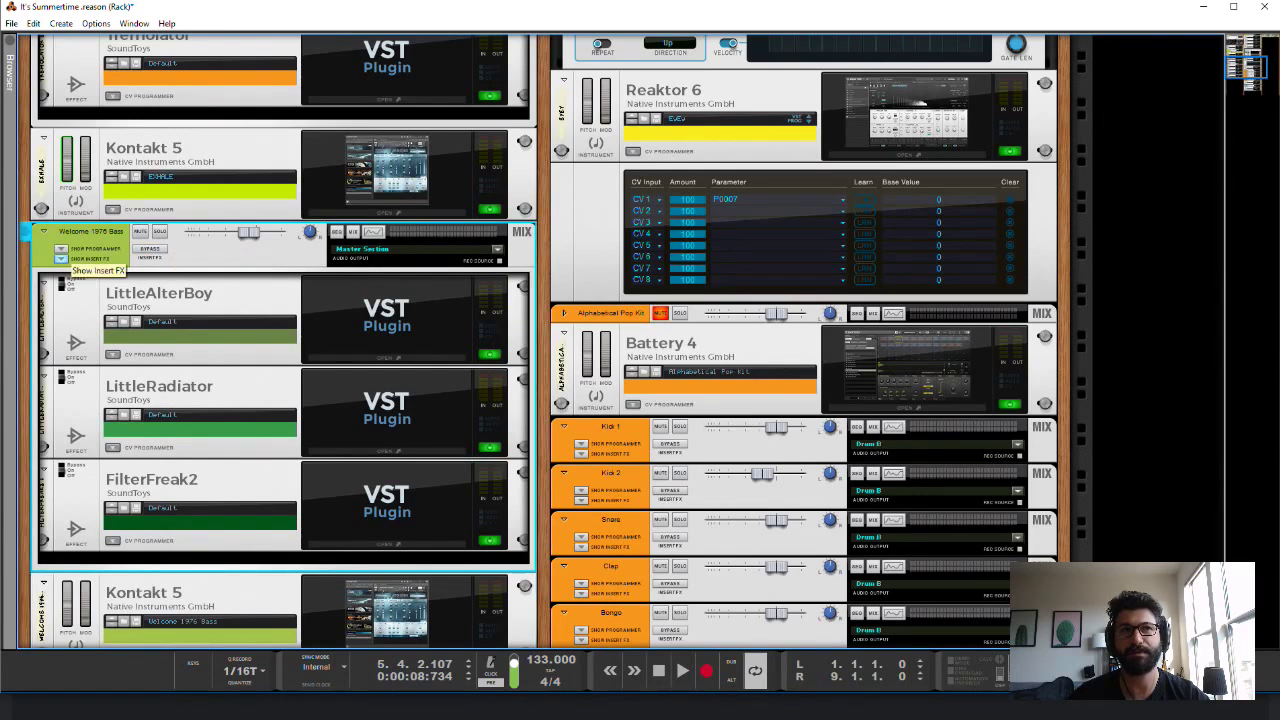
pyautogui.click(62, 378)
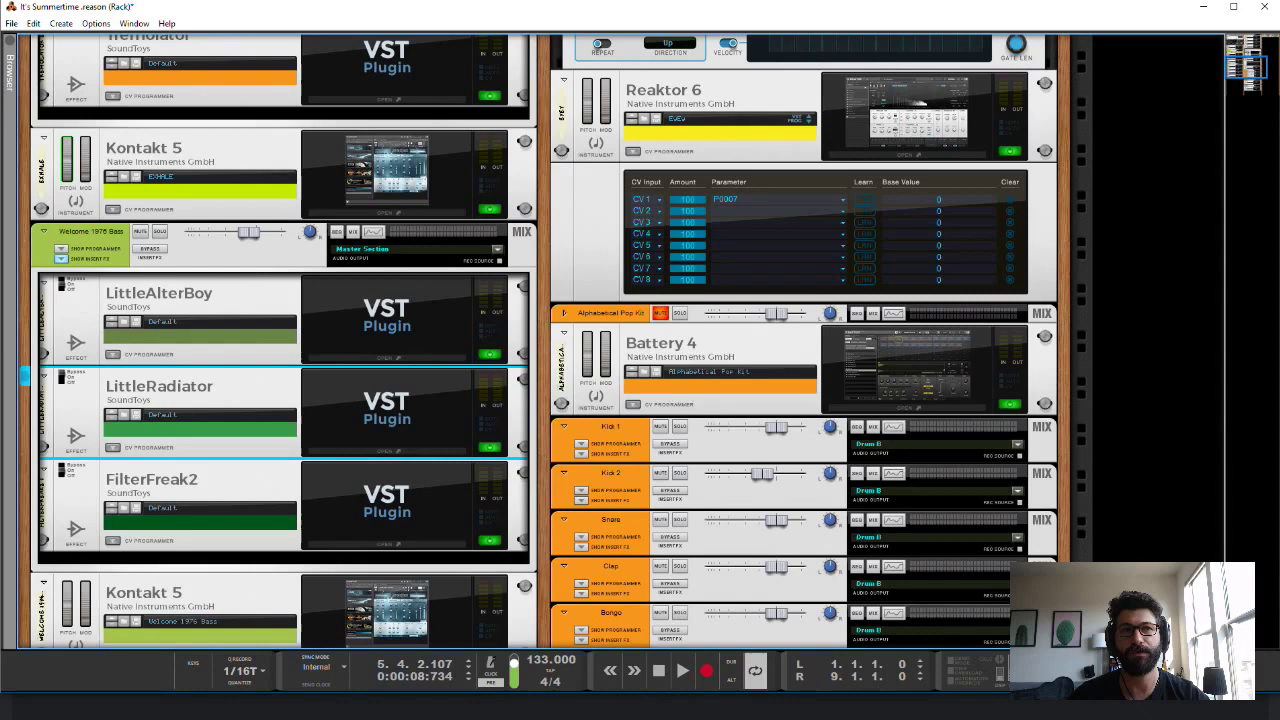
pyautogui.click(75, 485)
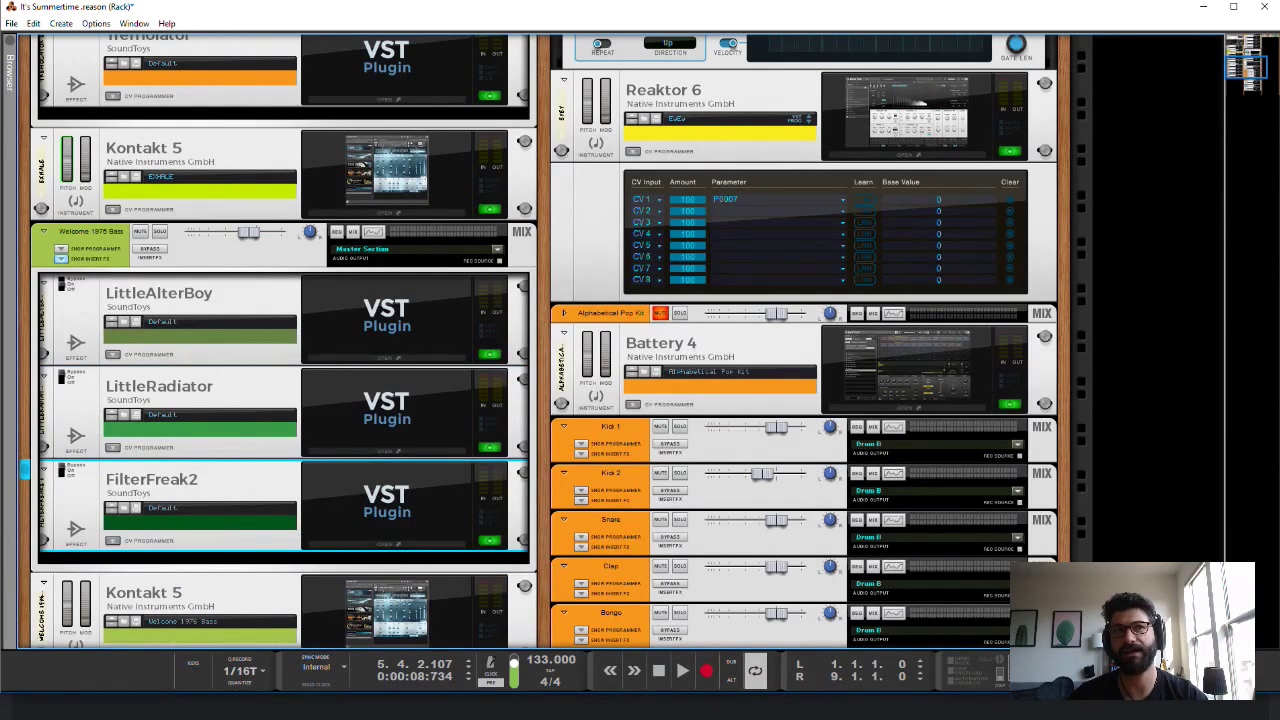
# Step: Open the LittleAlterBoy plugin on the Welcome 1976 Bass channel clear of its controls, and solo the channel
pyautogui.click(386, 356)
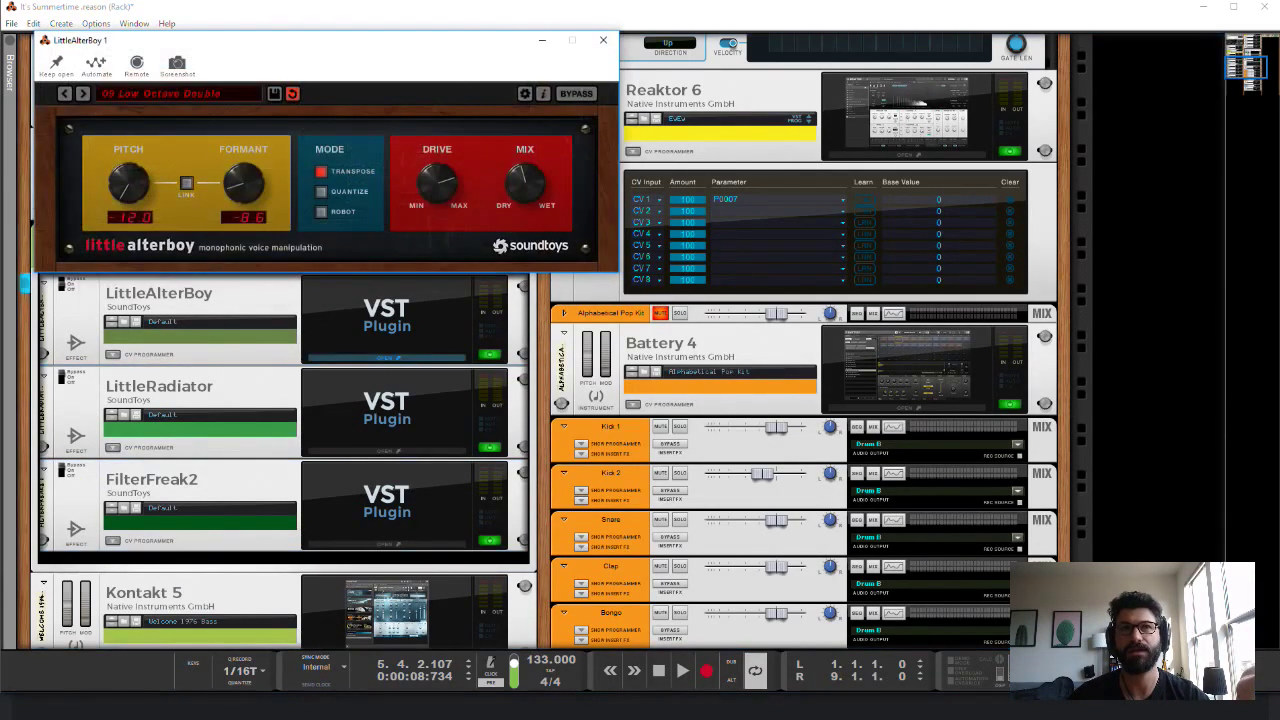
pyautogui.moveTo(377, 44); pyautogui.dragTo(875, 156)
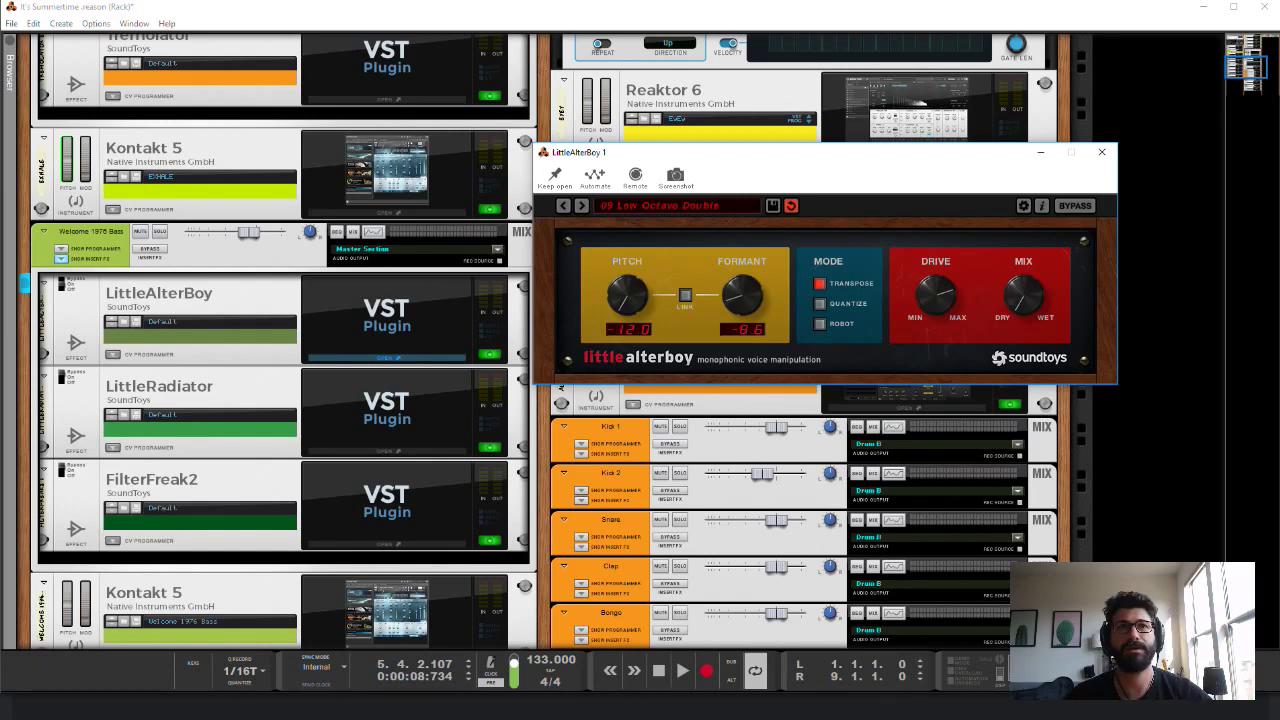
pyautogui.click(160, 232)
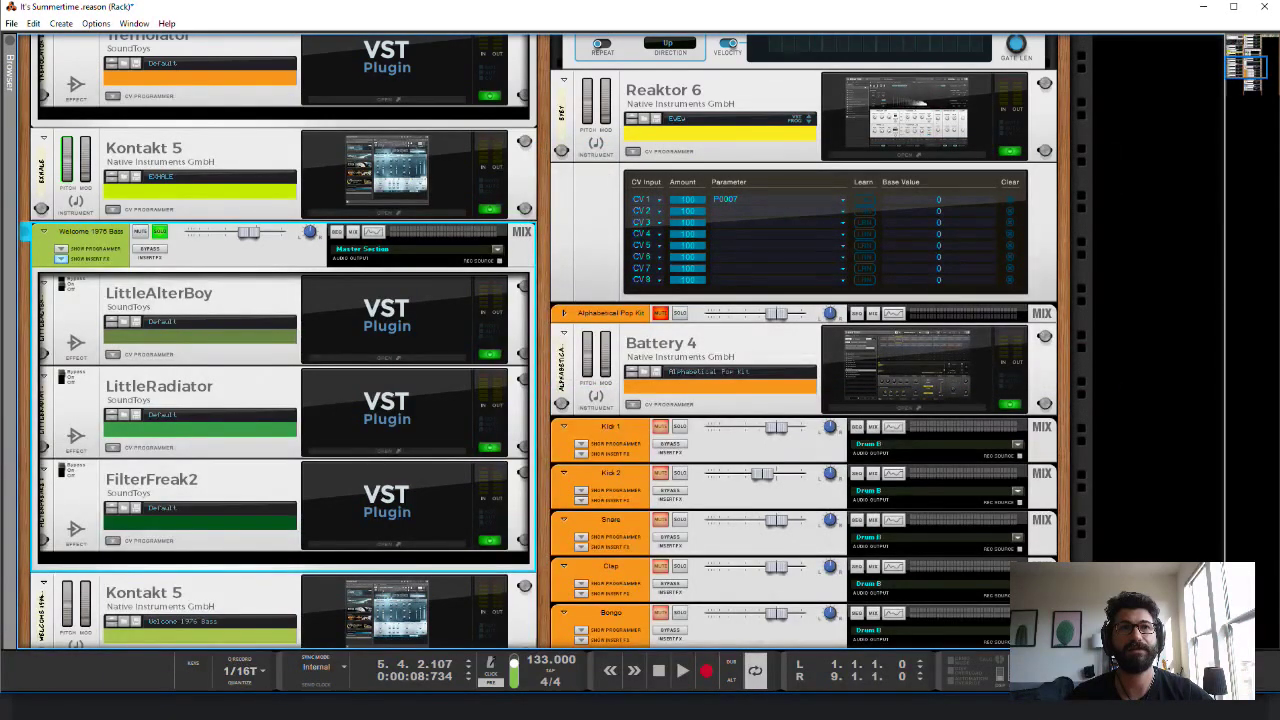
pyautogui.click(386, 357)
# Step: Play the soloed bass to listen to the LittleAlterBoy effect
pyautogui.press('space')
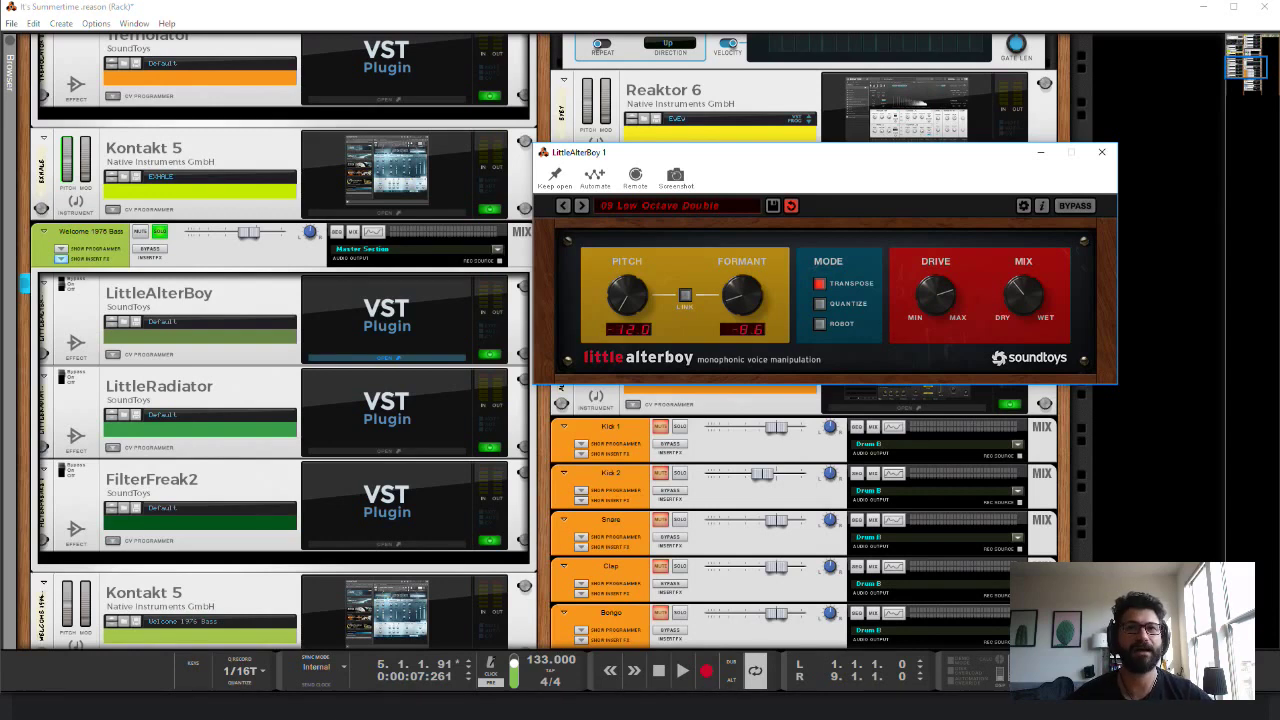
pyautogui.press('space')
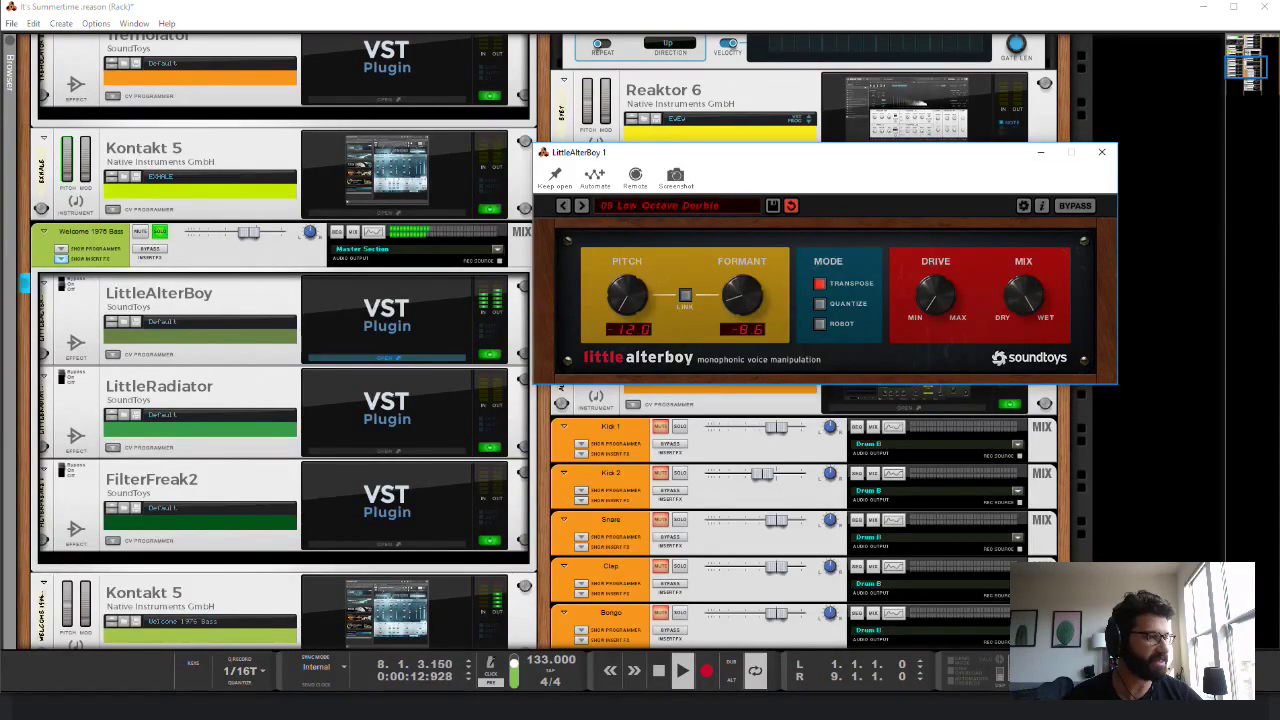
pyautogui.press('Home')
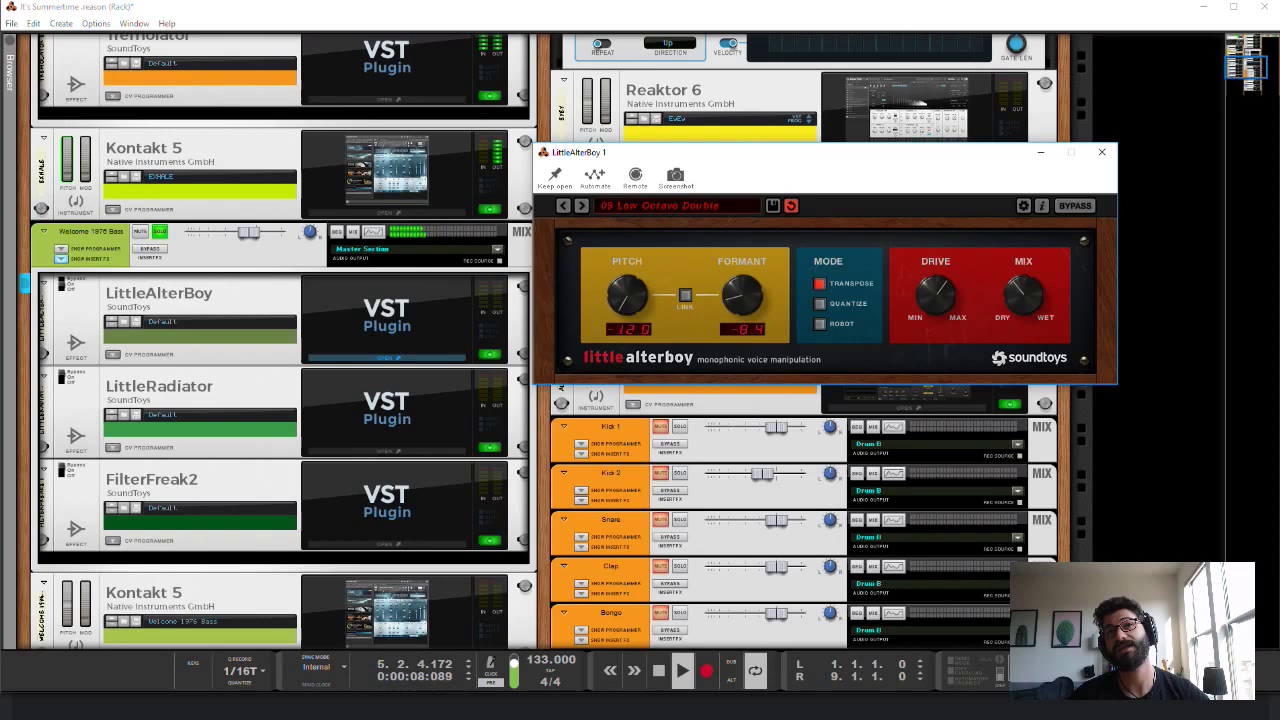
# Step: Create an automation lane for LittleAlterBoy's Formant parameter and return to the song arrangement
pyautogui.click(595, 178)
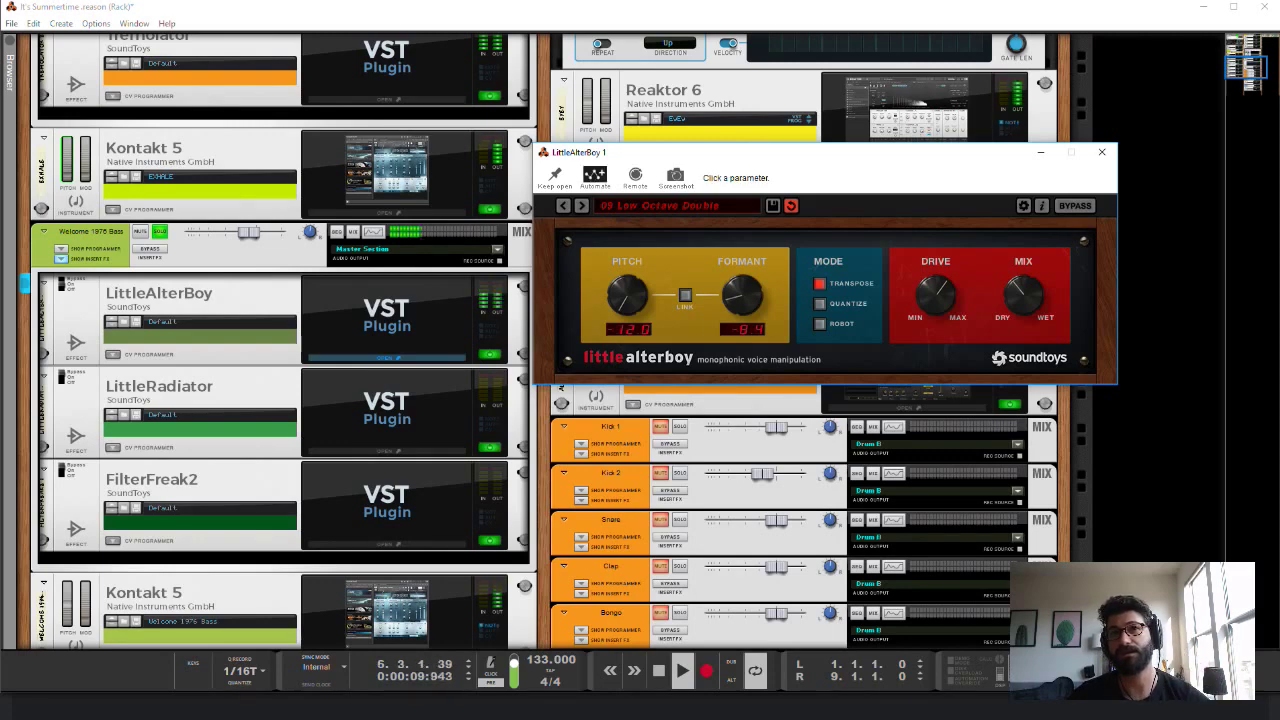
pyautogui.click(742, 295)
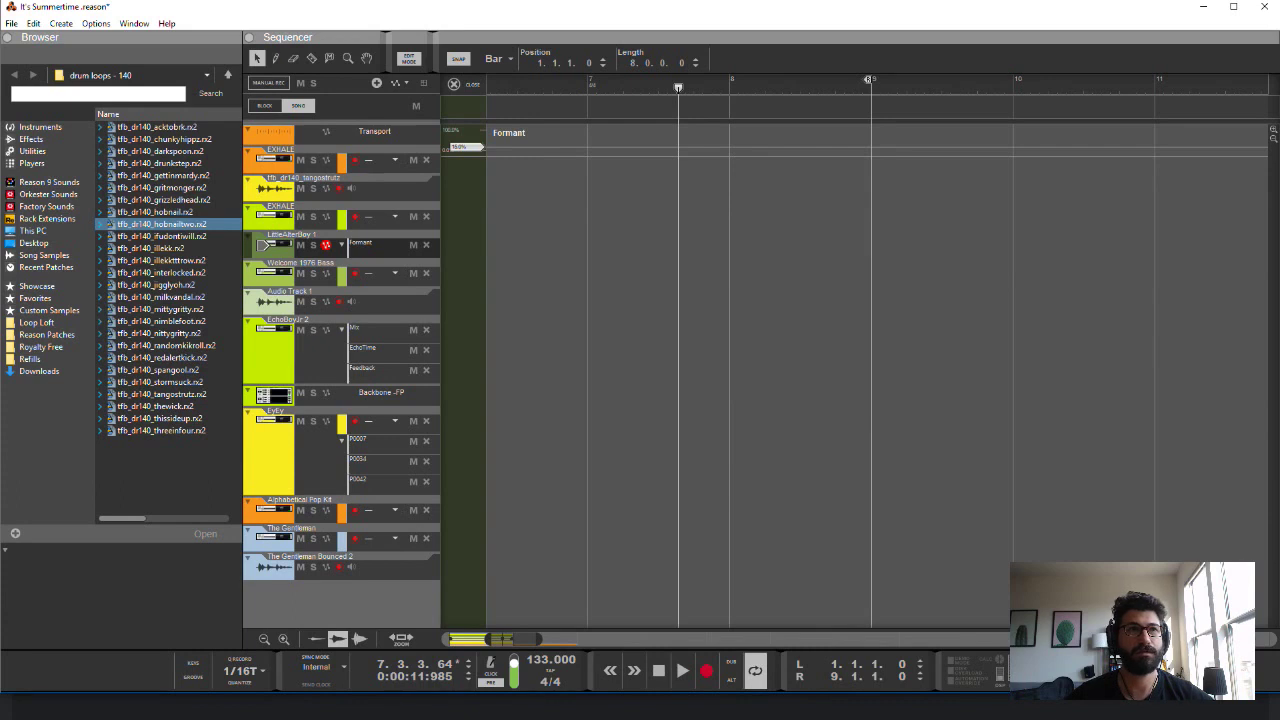
pyautogui.press('alt')
pyautogui.click(464, 84)
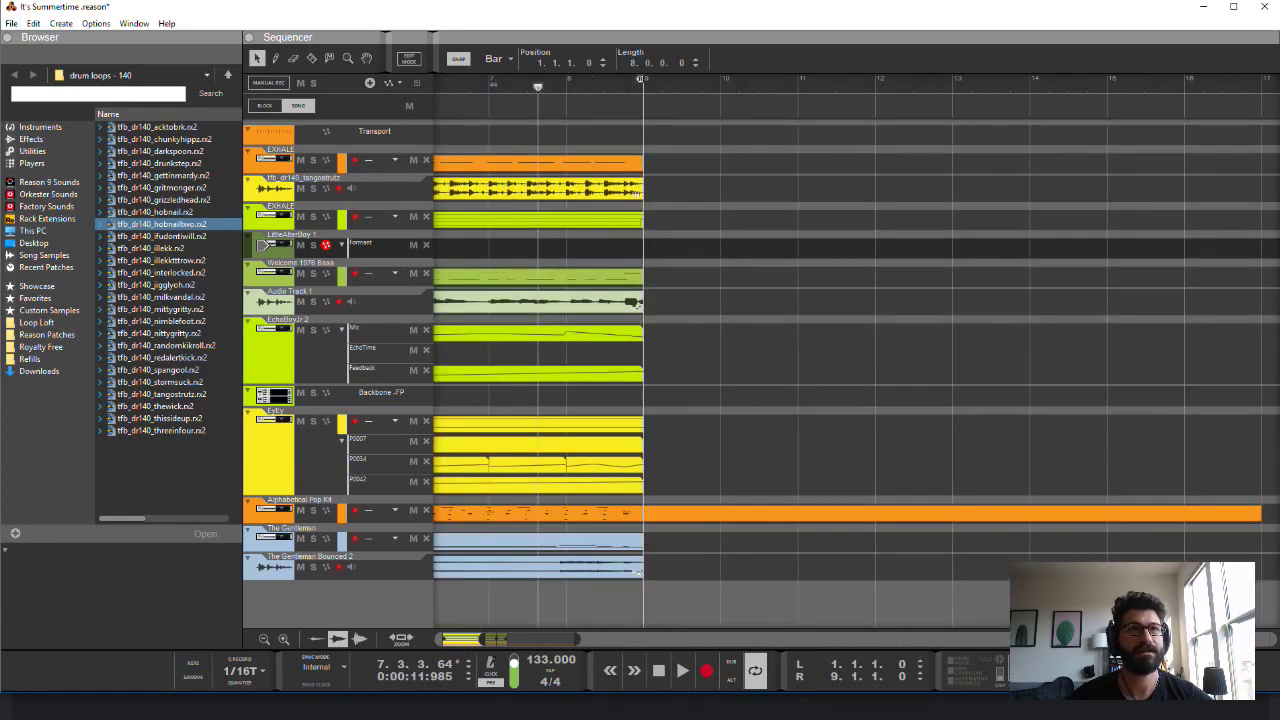
# Step: Draw a Formant automation clip on the LittleAlterBoy track and extend it to cover the eight-bar loop from bar 1
pyautogui.moveTo(440, 248); pyautogui.dragTo(643, 249)
pyautogui.doubleClick(632, 249)
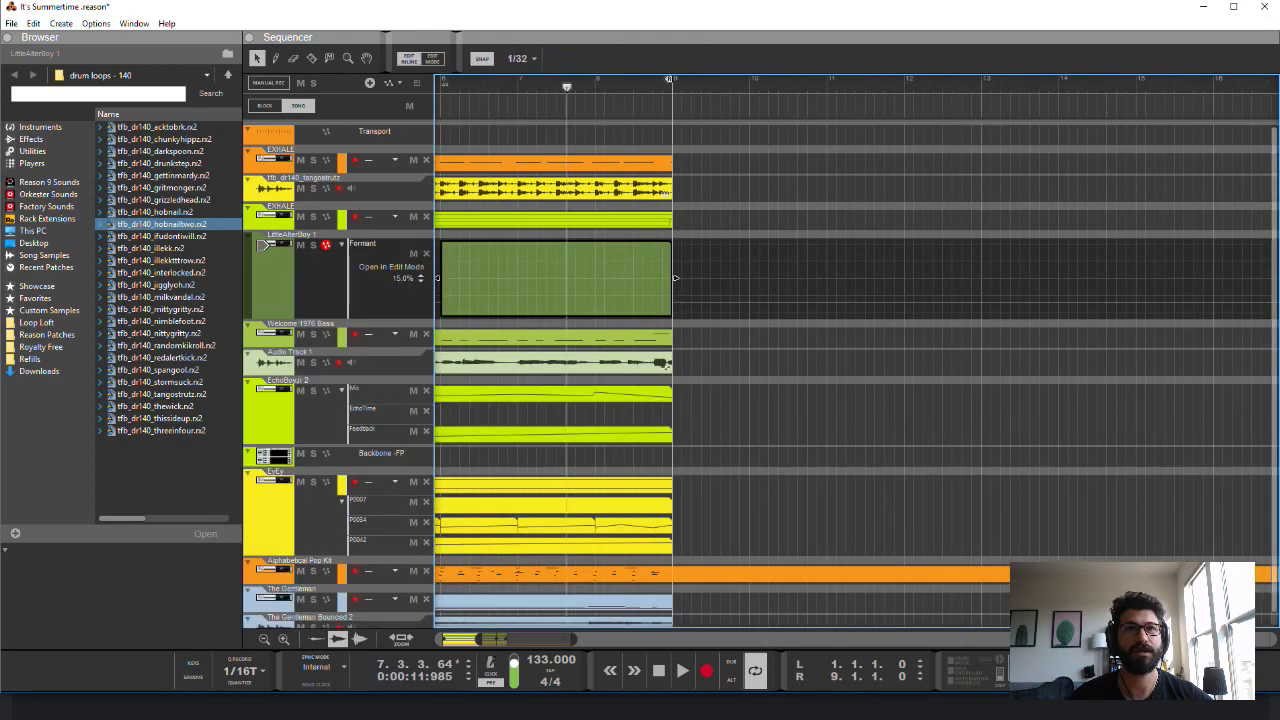
pyautogui.moveTo(437, 278); pyautogui.dragTo(240, 240)
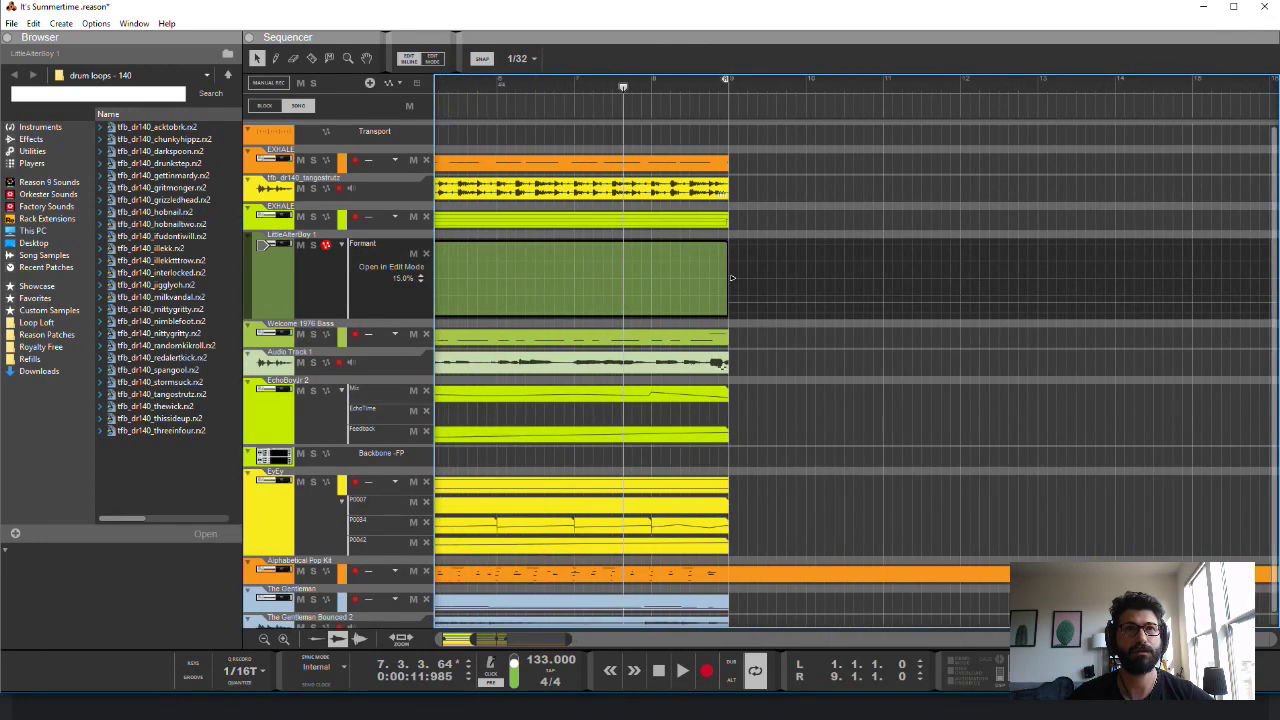
pyautogui.scroll(-2, 564, 278)
pyautogui.hscroll(-3, 564, 278)
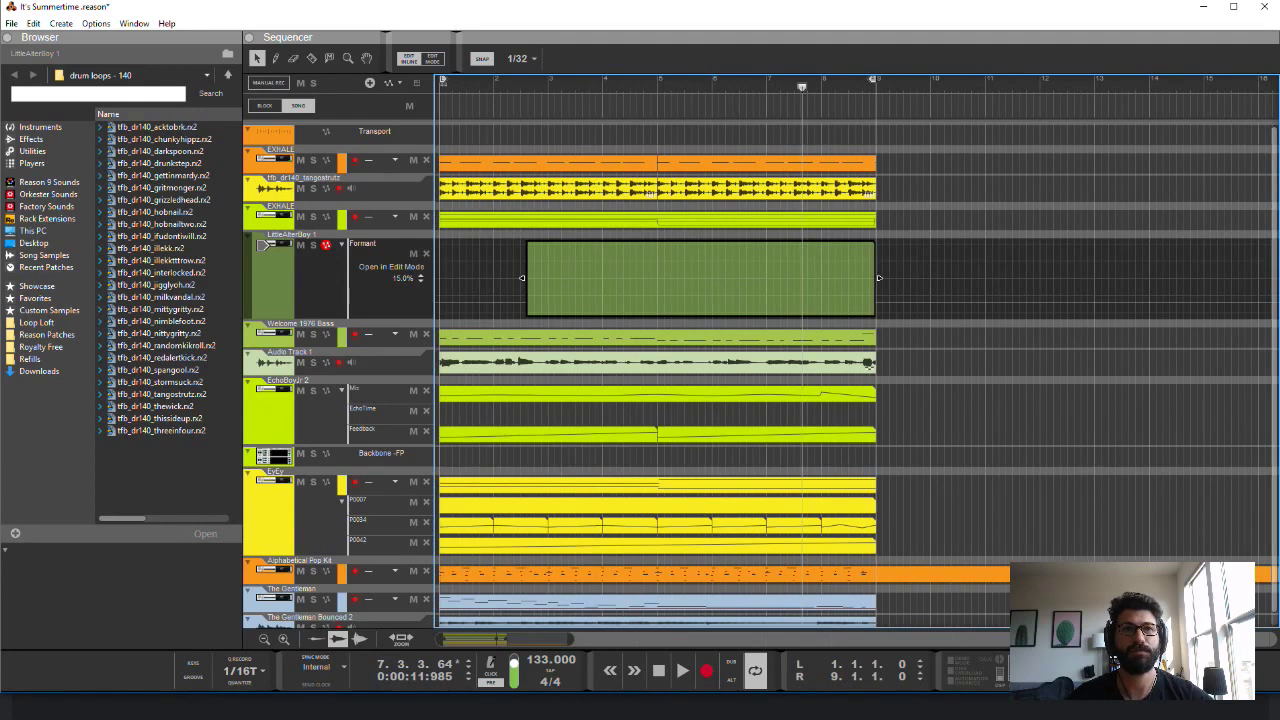
pyautogui.moveTo(522, 278); pyautogui.dragTo(440, 278)
# Step: Ramp the Formant automation from 15.7% at the clip's start to 71.6% at its end, and leave clip editing
pyautogui.doubleClick(440, 302)
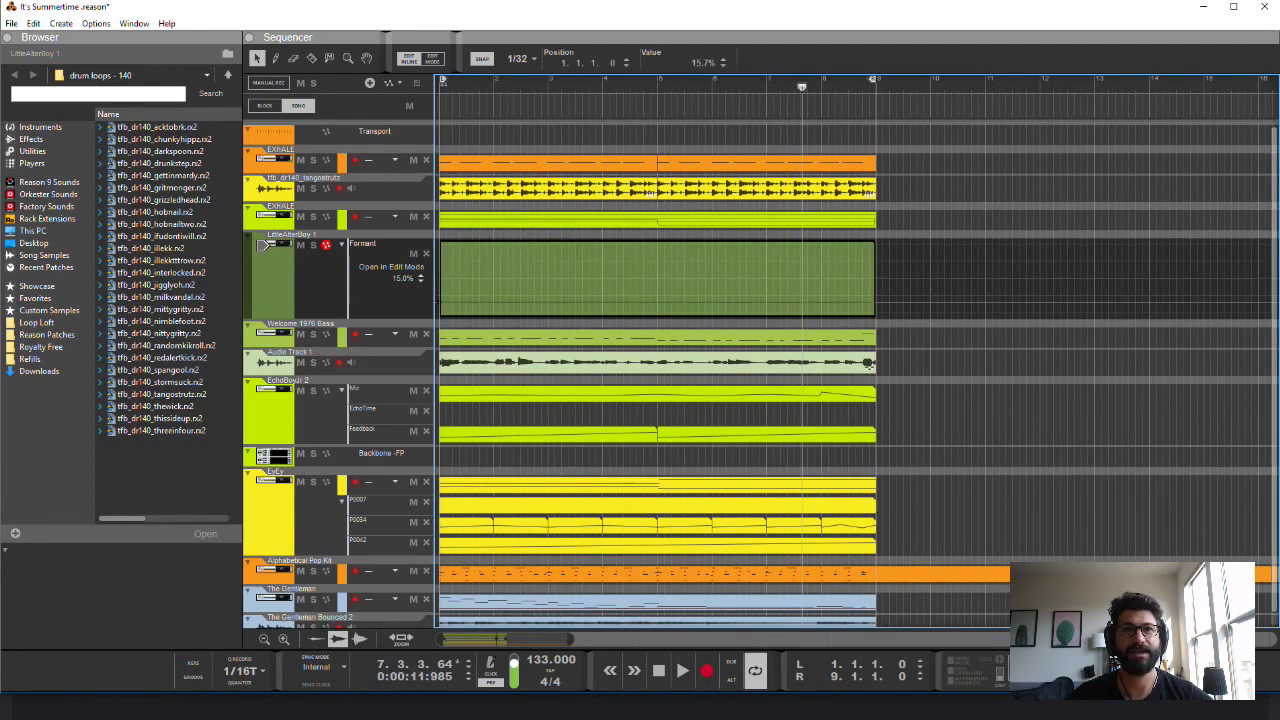
pyautogui.doubleClick(873, 264)
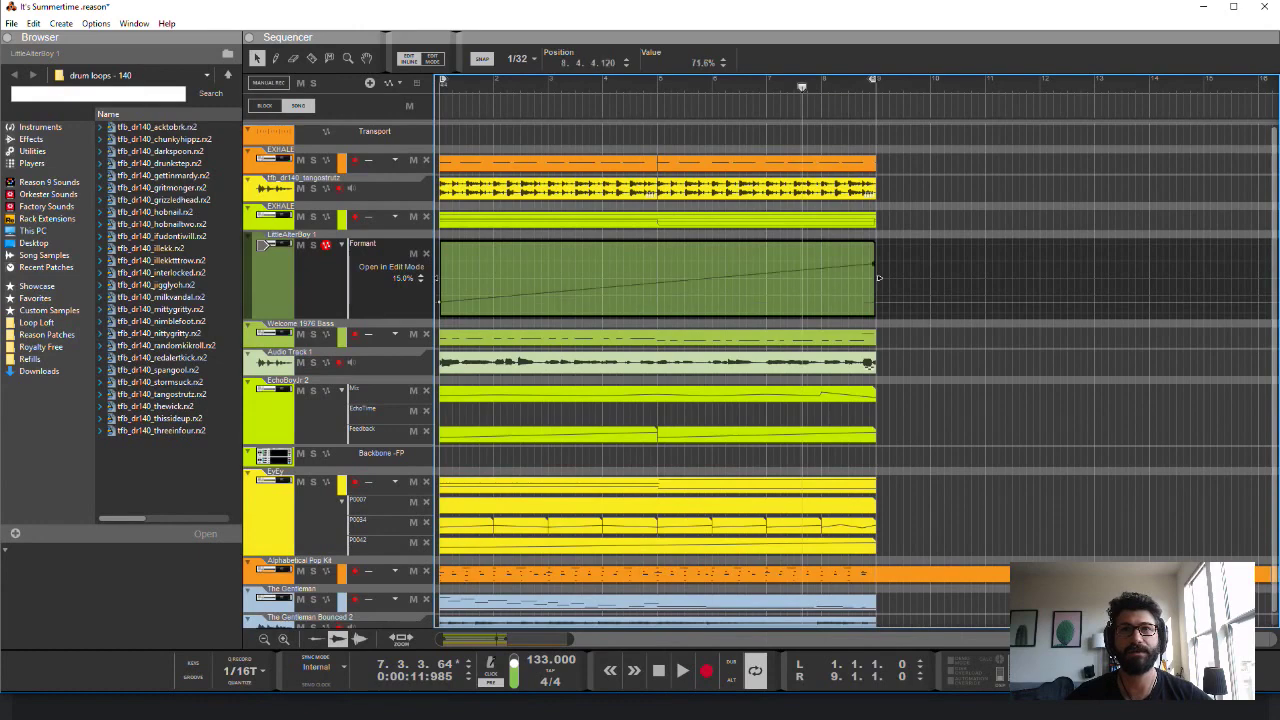
pyautogui.press('Escape')
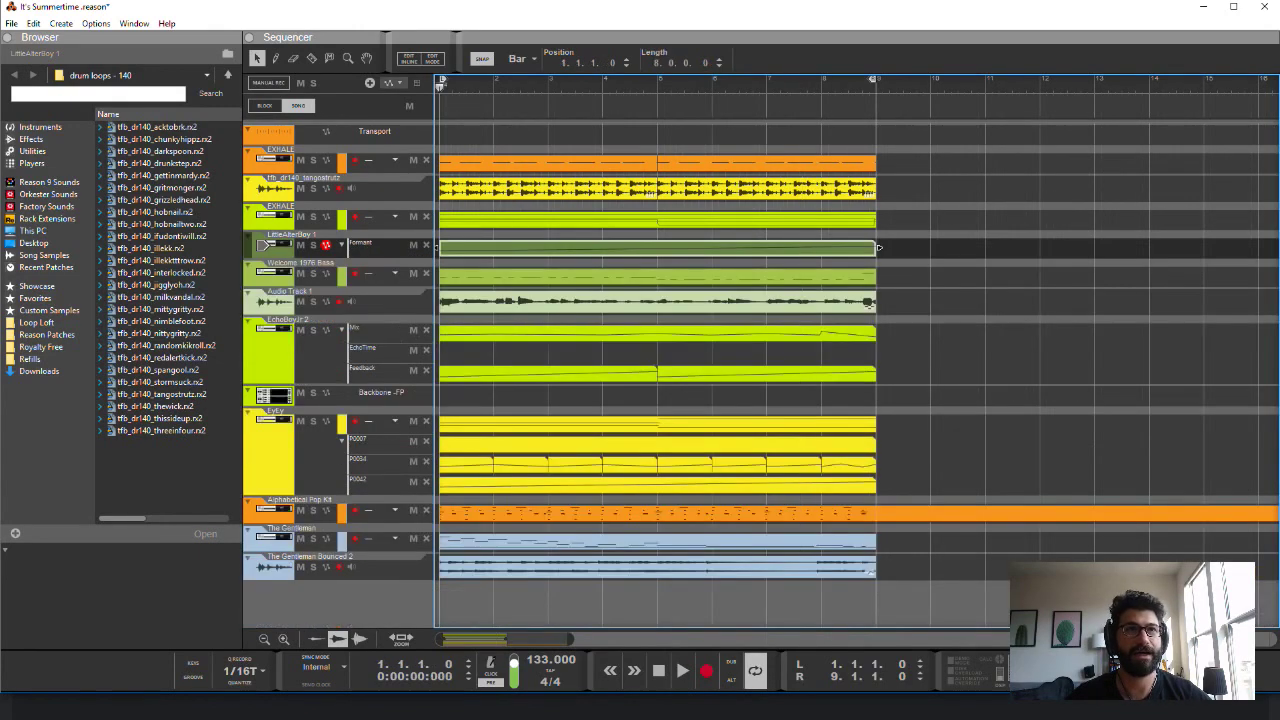
# Step: Play the loop to check the Formant automation in LittleAlterBoy, closing its window and stopping playback when done
pyautogui.press('space')
pyautogui.hotkey('alt', 'Tab')
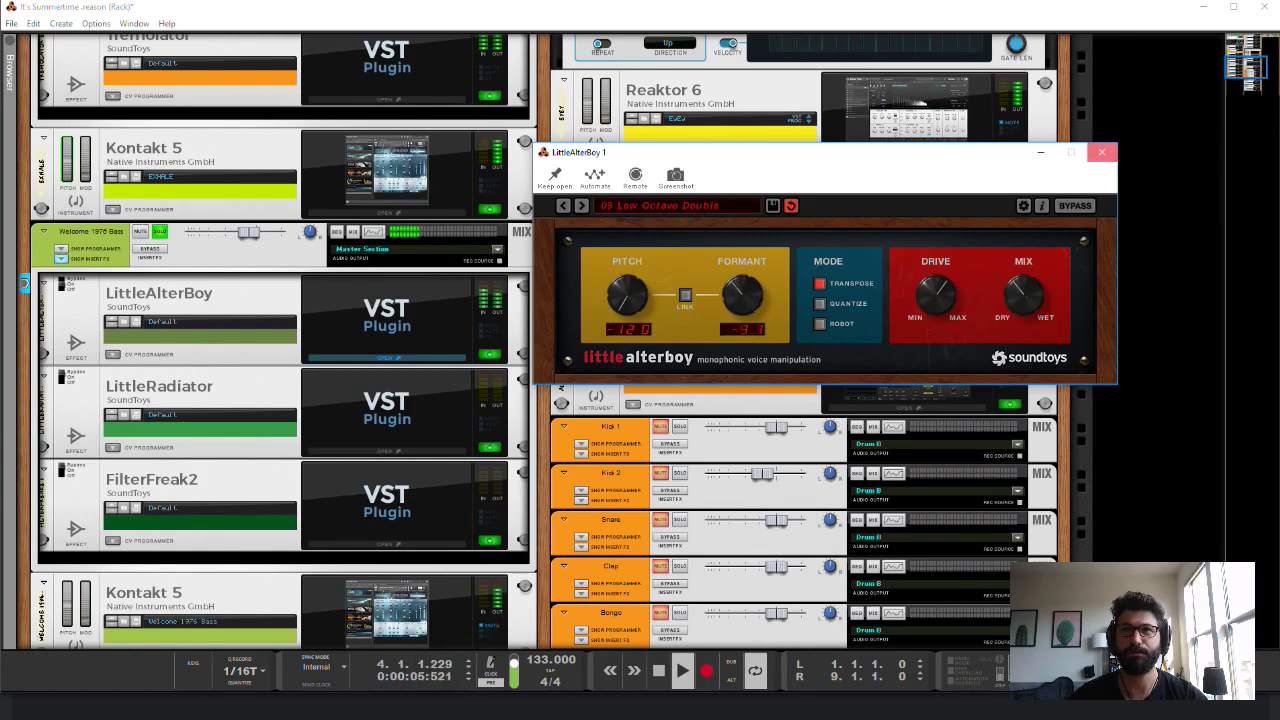
pyautogui.click(1102, 152)
pyautogui.press('space')
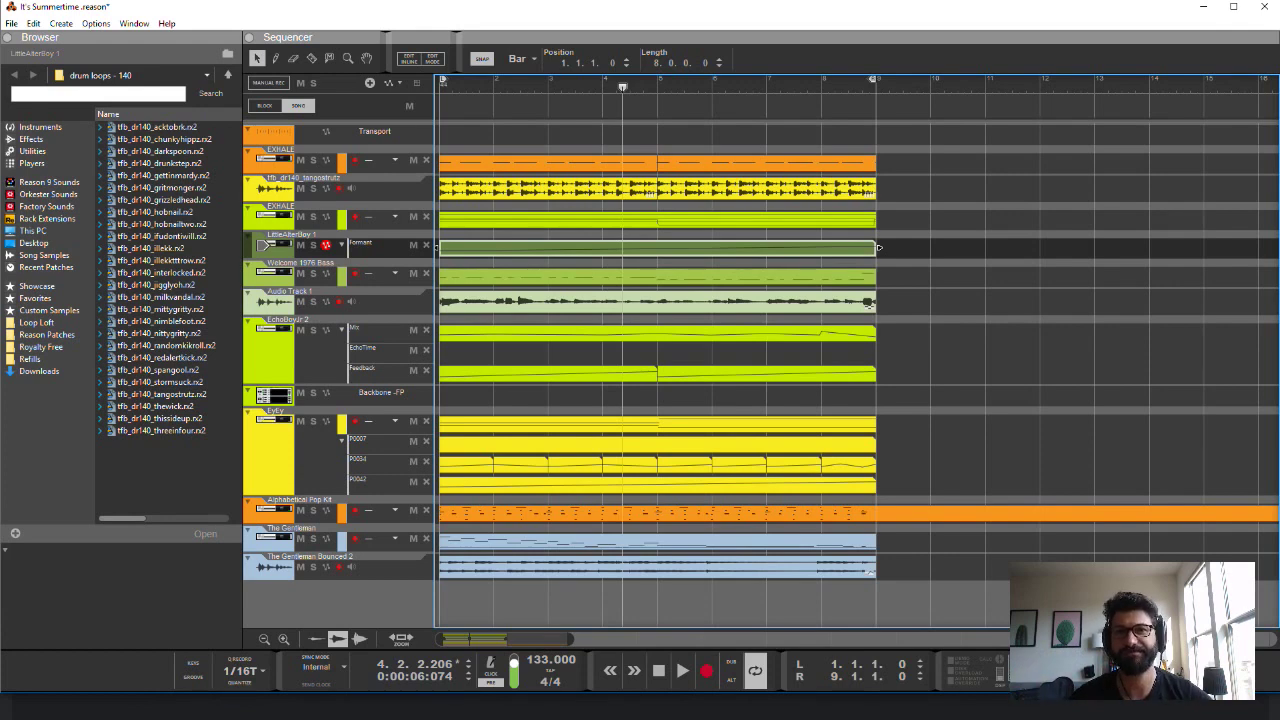
# Step: Show the rack and open LittleRadiator from the Welcome 1976 Bass inserts, keeping its window open and clear of the insert devices
pyautogui.press('F6')
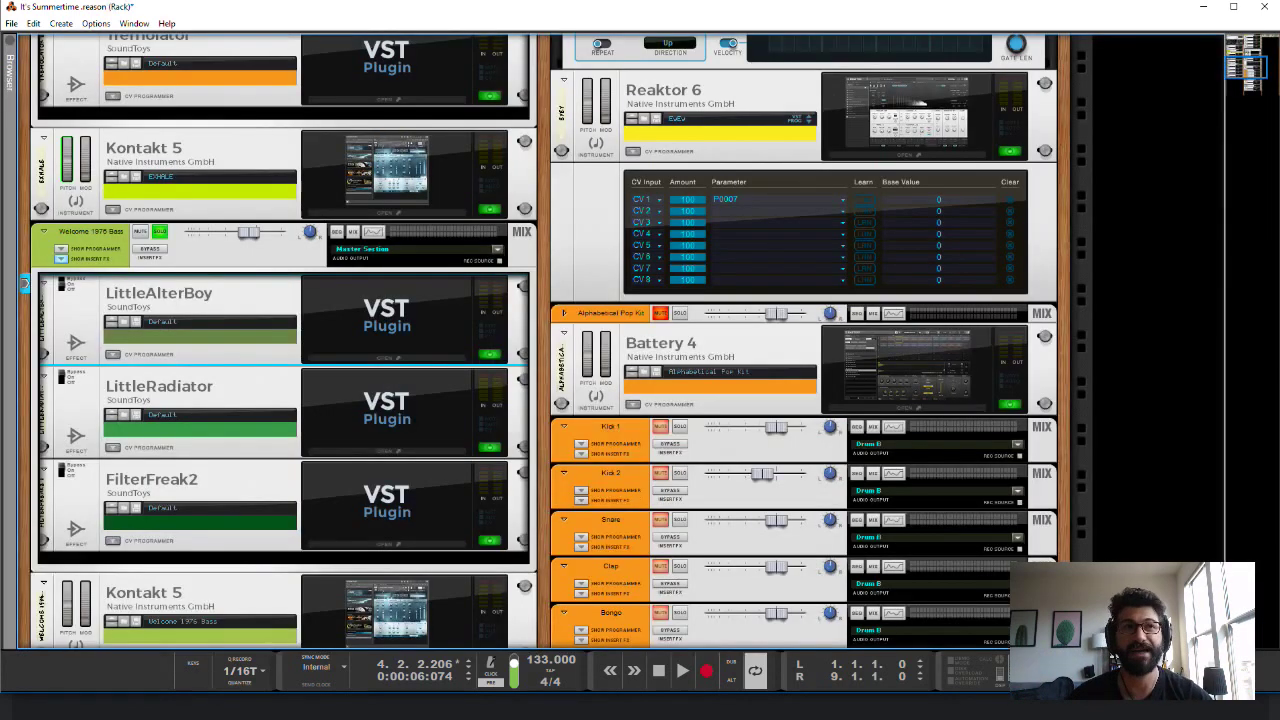
pyautogui.moveTo(273, 376); pyautogui.dragTo(280, 374)
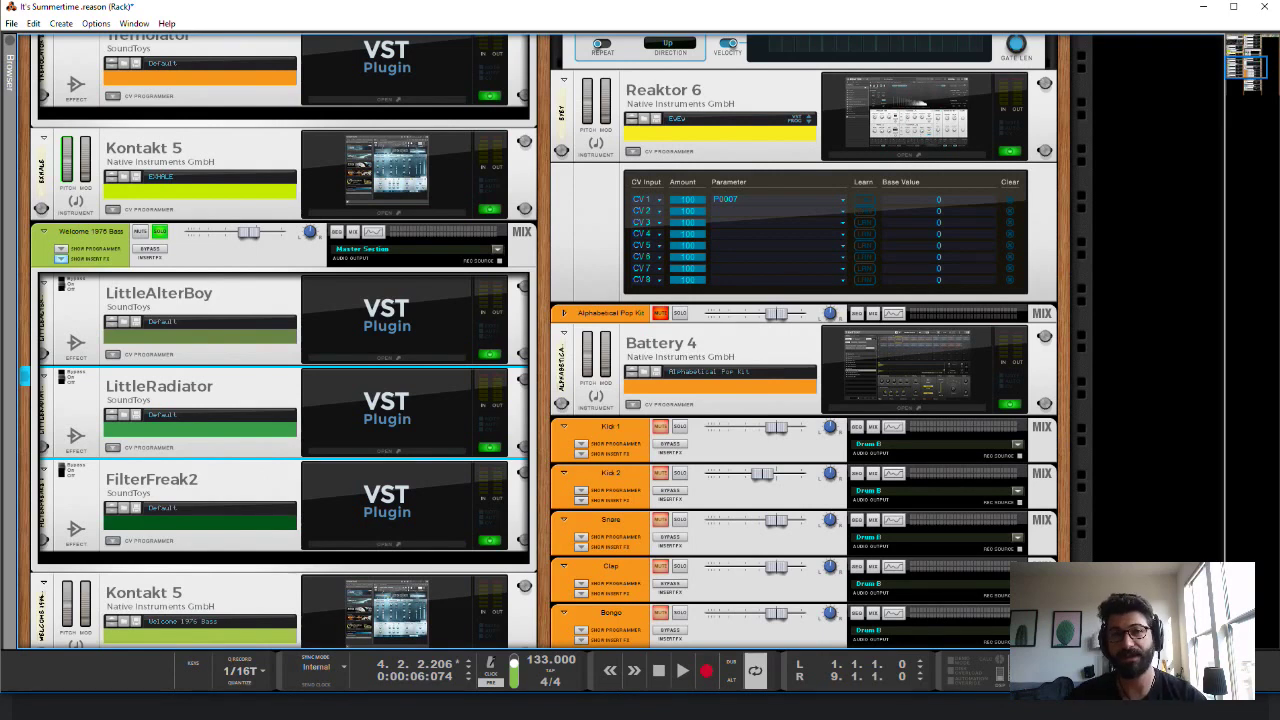
pyautogui.click(388, 451)
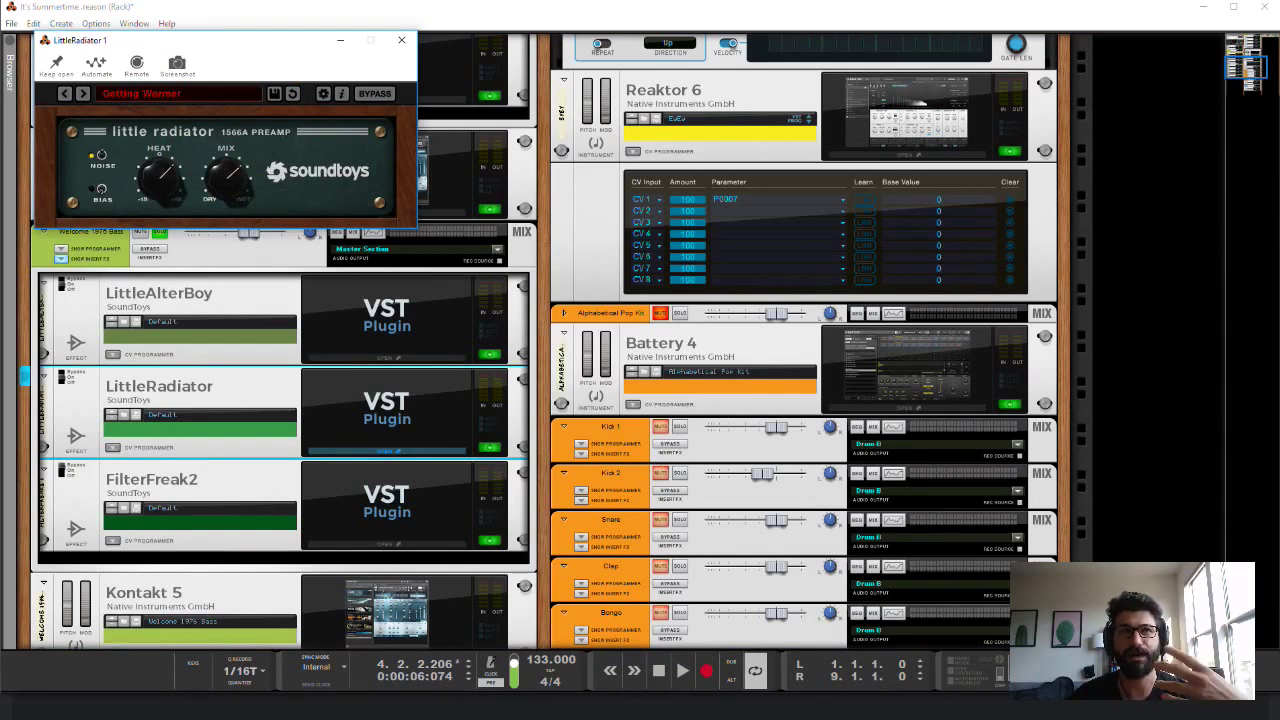
pyautogui.moveTo(266, 42); pyautogui.dragTo(774, 180)
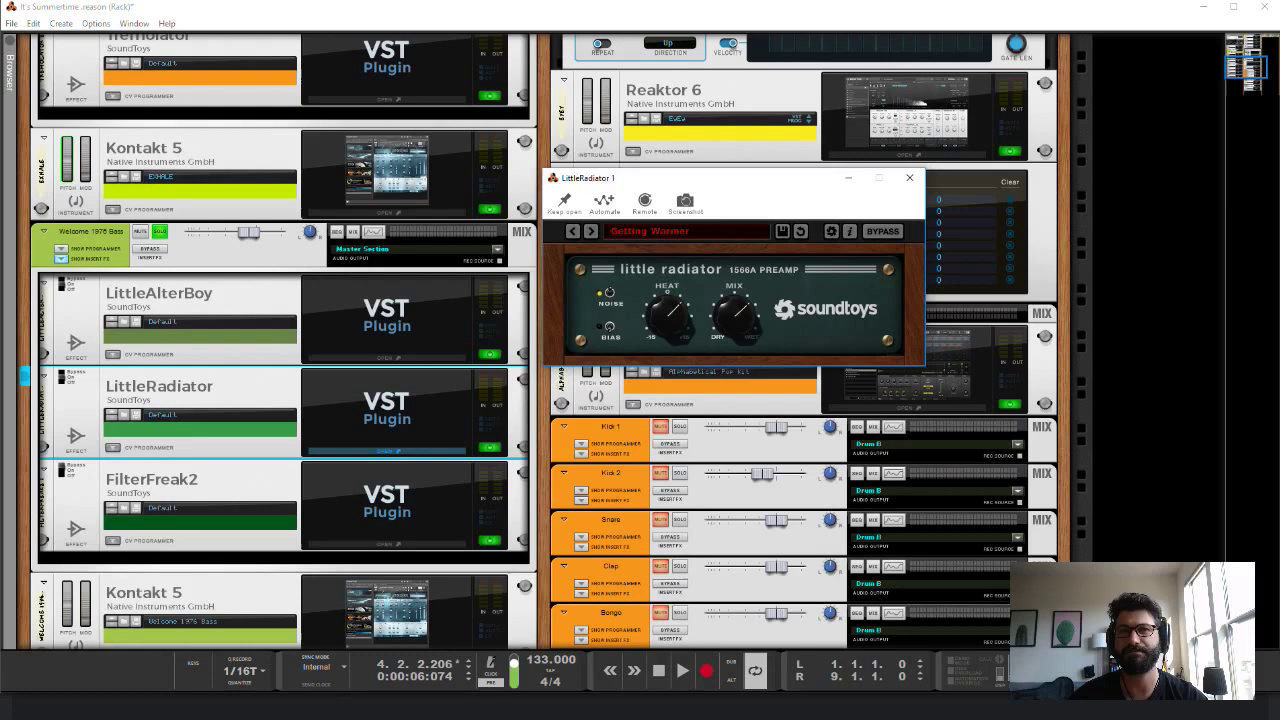
pyautogui.click(564, 202)
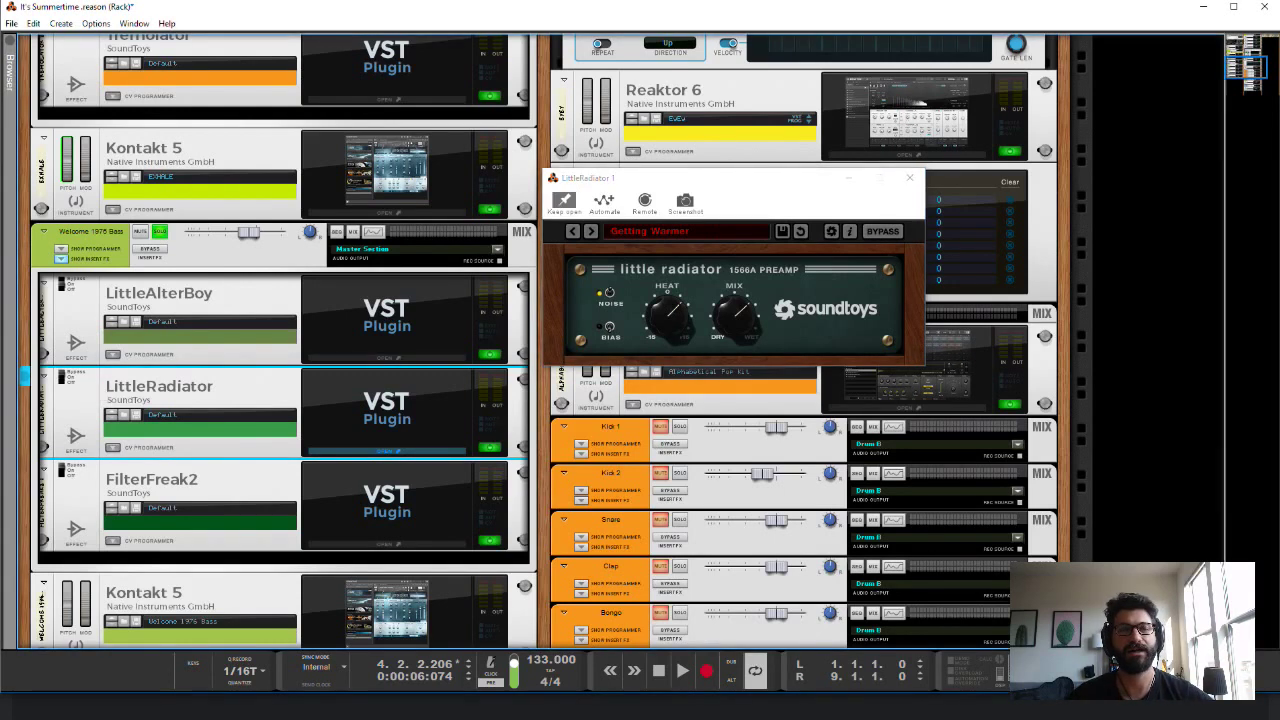
# Step: Play the loop and compare the bass with LittleRadiator bypassed and active, closing its window when done
pyautogui.press('space')
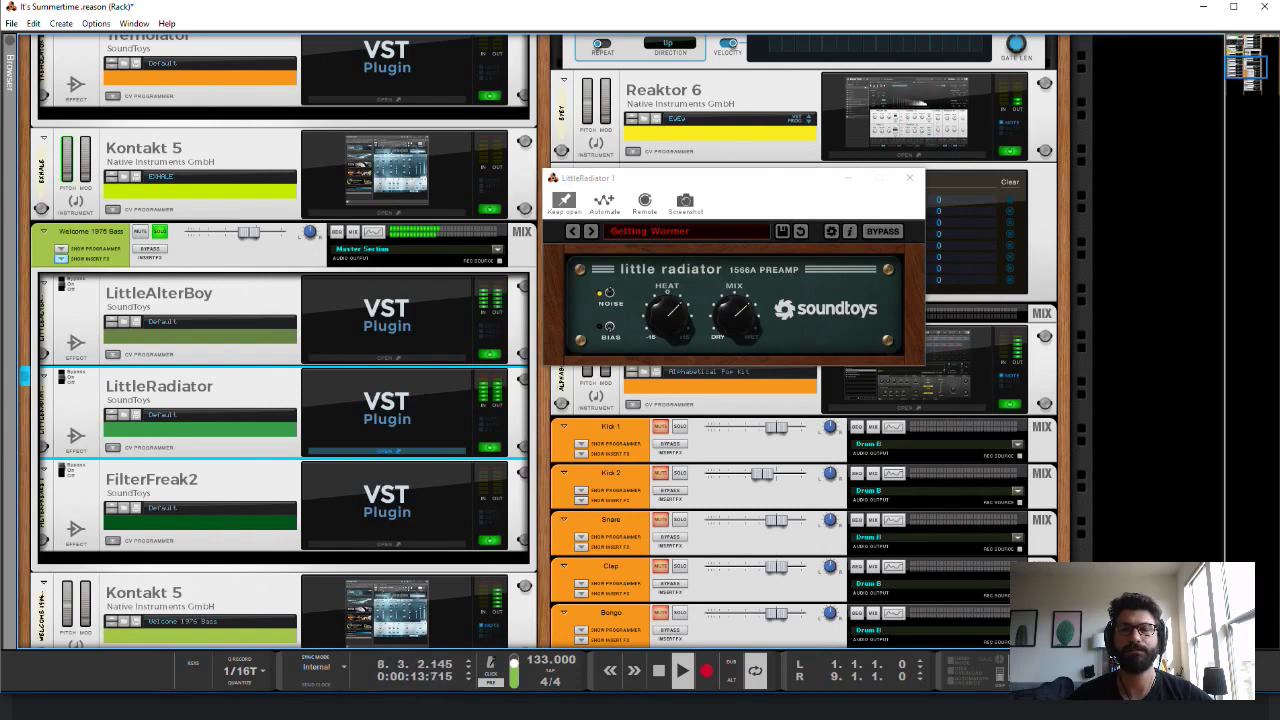
pyautogui.click(883, 231)
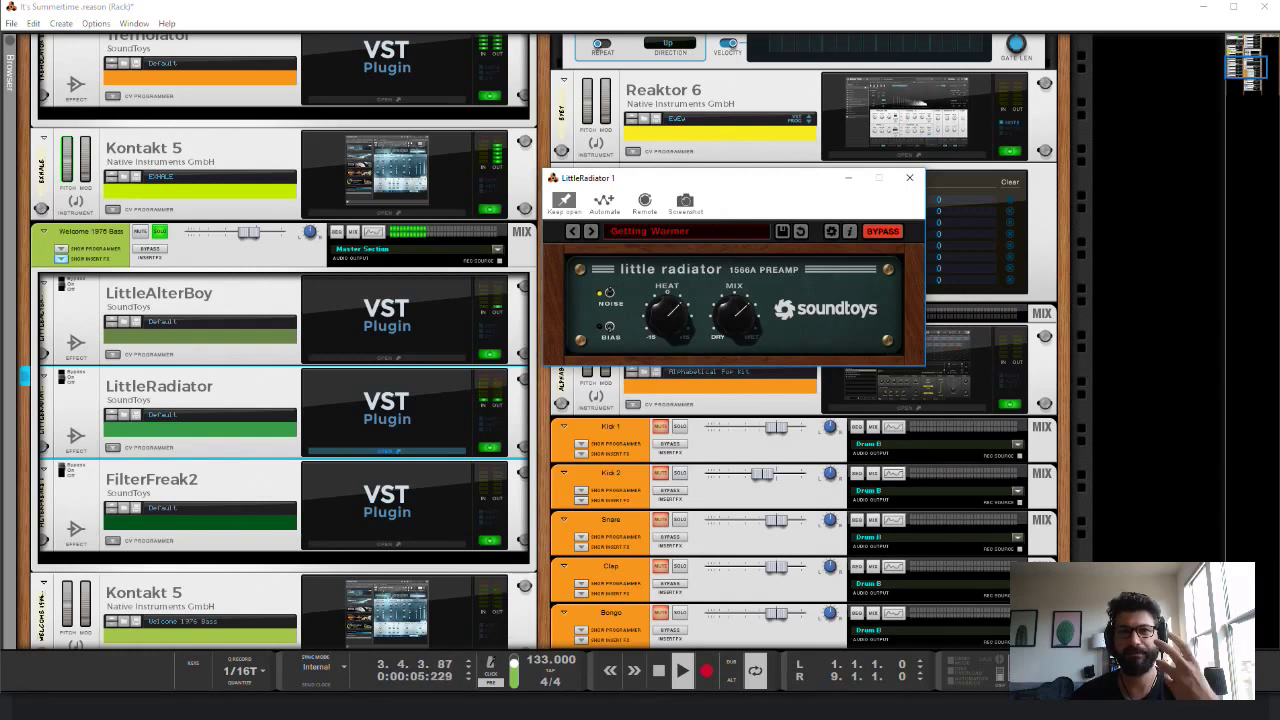
pyautogui.click(883, 231)
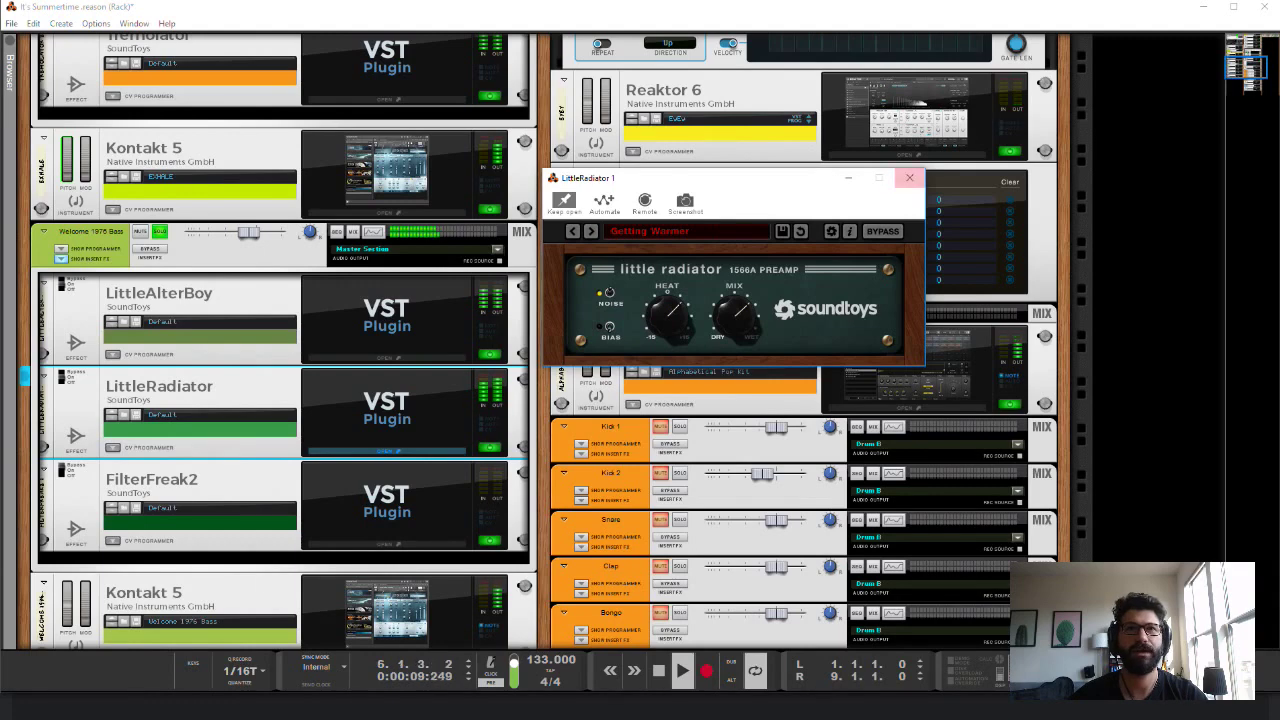
pyautogui.click(909, 177)
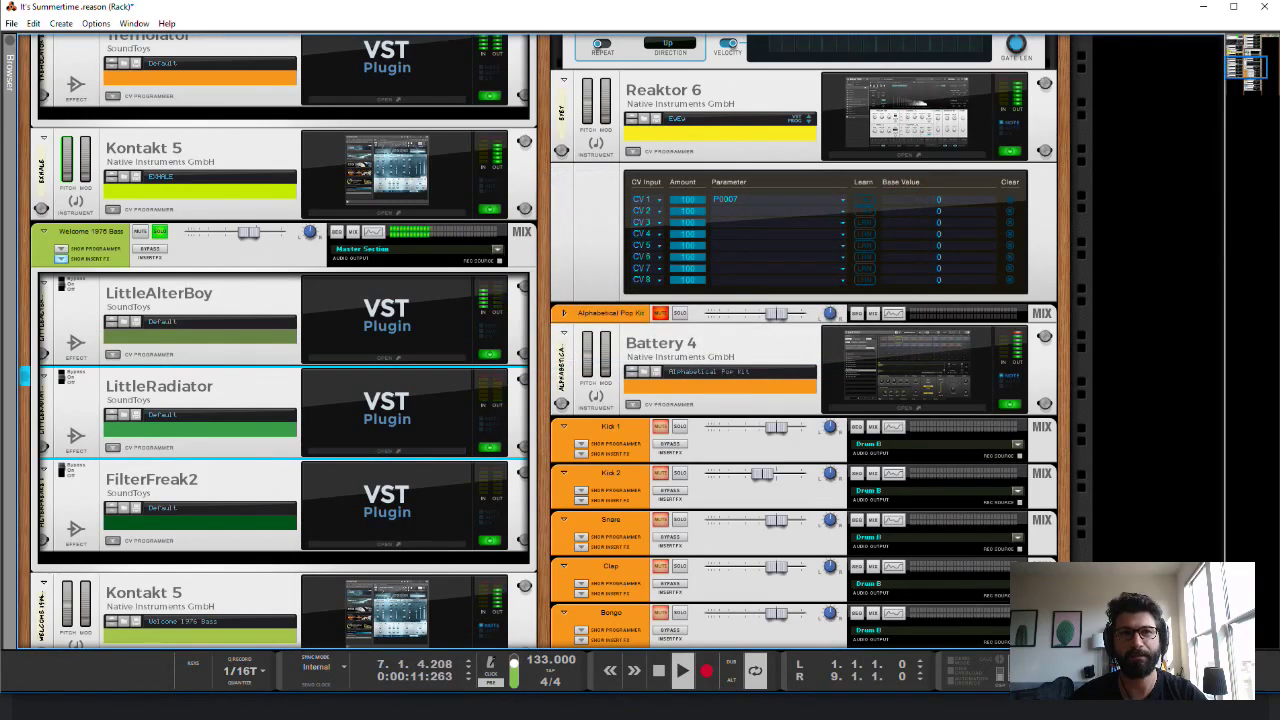
# Step: Open FilterFreak2 from the bass inserts, move its window clear of the insert devices and keep it open
pyautogui.click(387, 515)
pyautogui.click(387, 543)
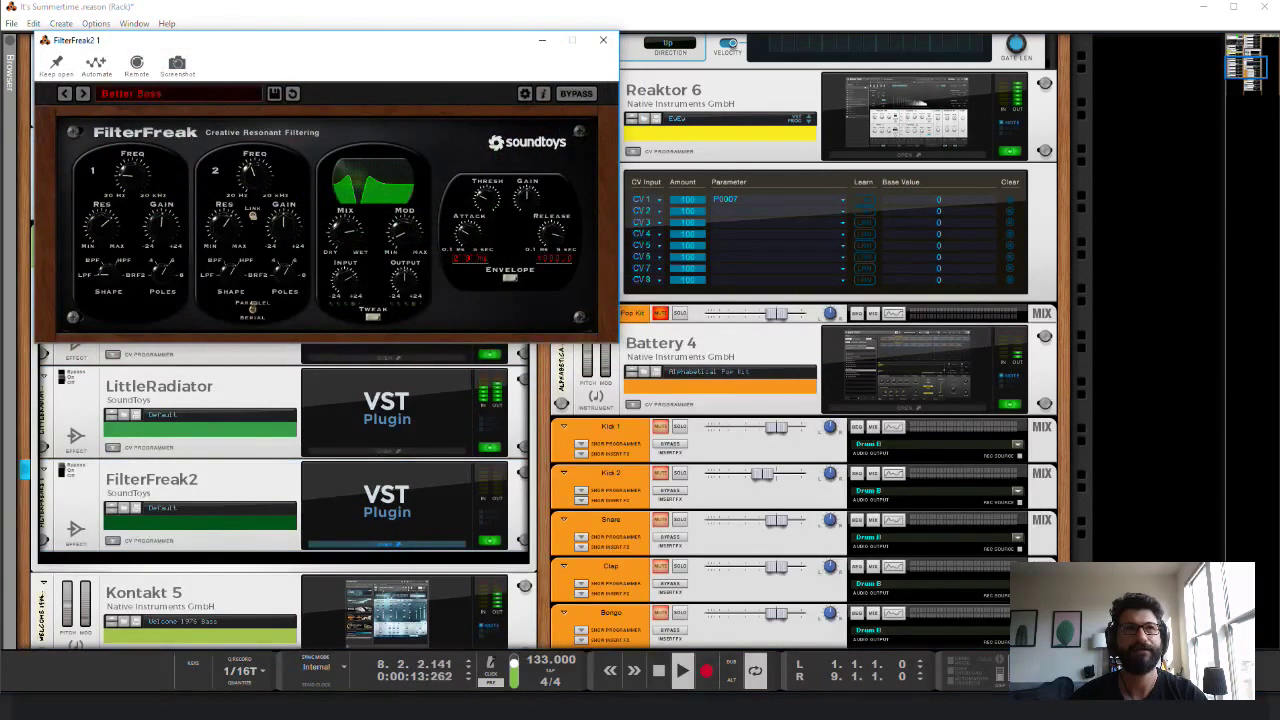
pyautogui.moveTo(263, 46); pyautogui.dragTo(797, 142)
pyautogui.click(596, 152)
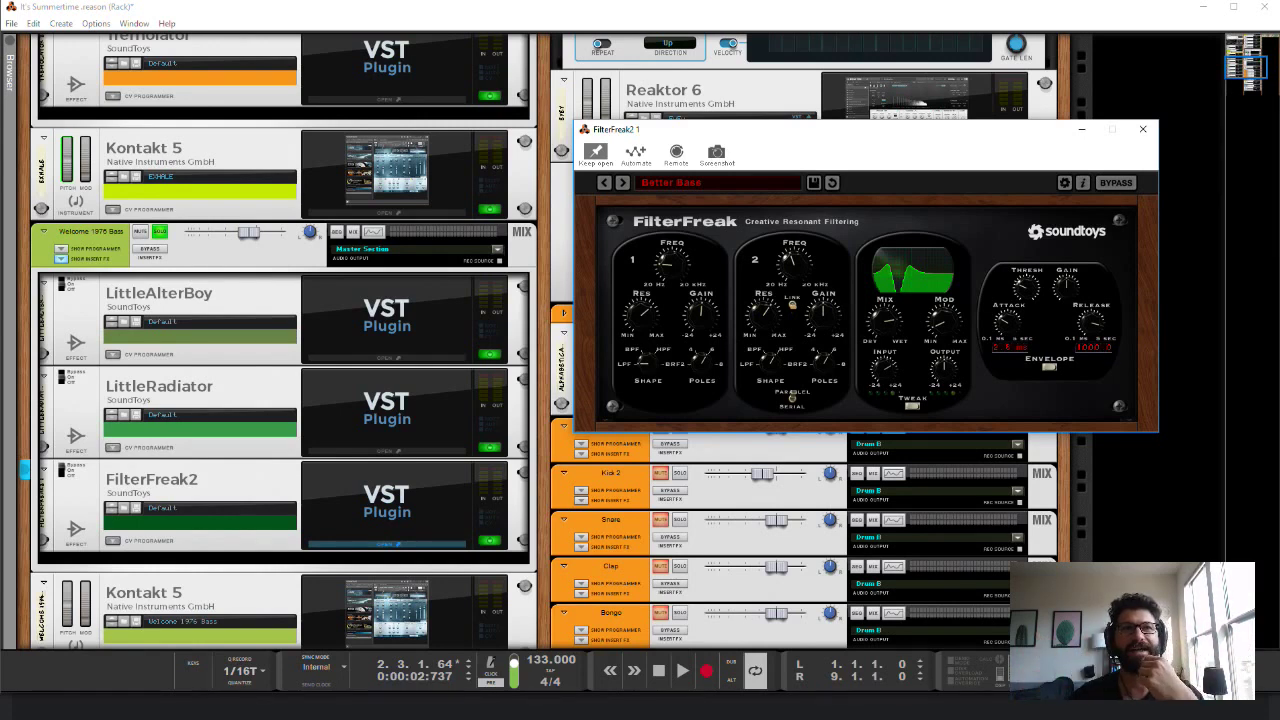
# Step: Play the loop and change FilterFreak2's Bypass/On/Off switch in the rack to compare its effect on the bass
pyautogui.press('space')
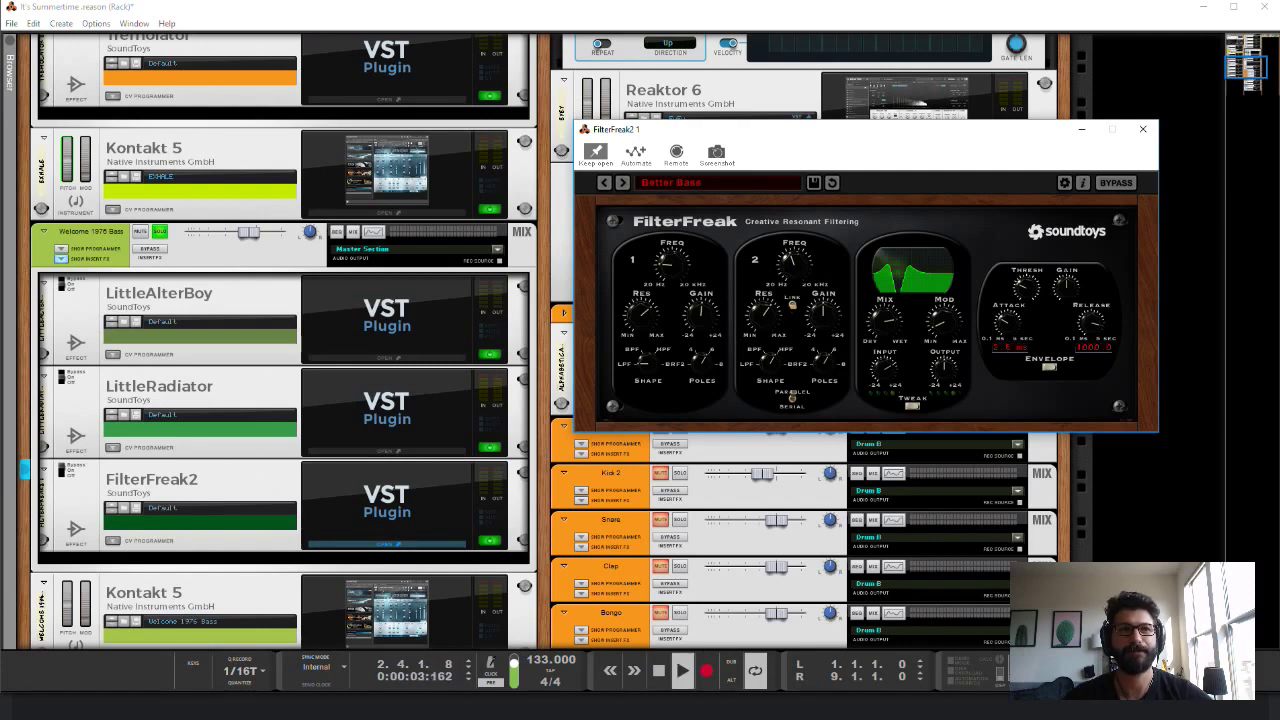
pyautogui.click(62, 478)
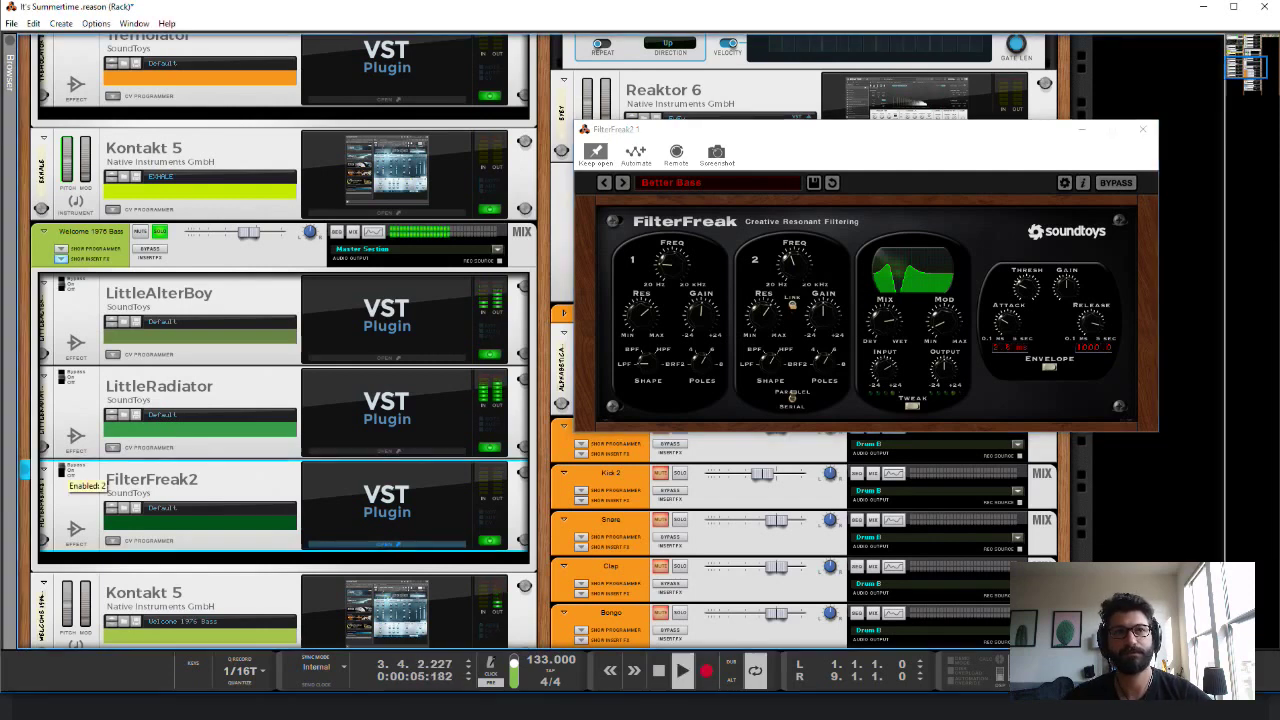